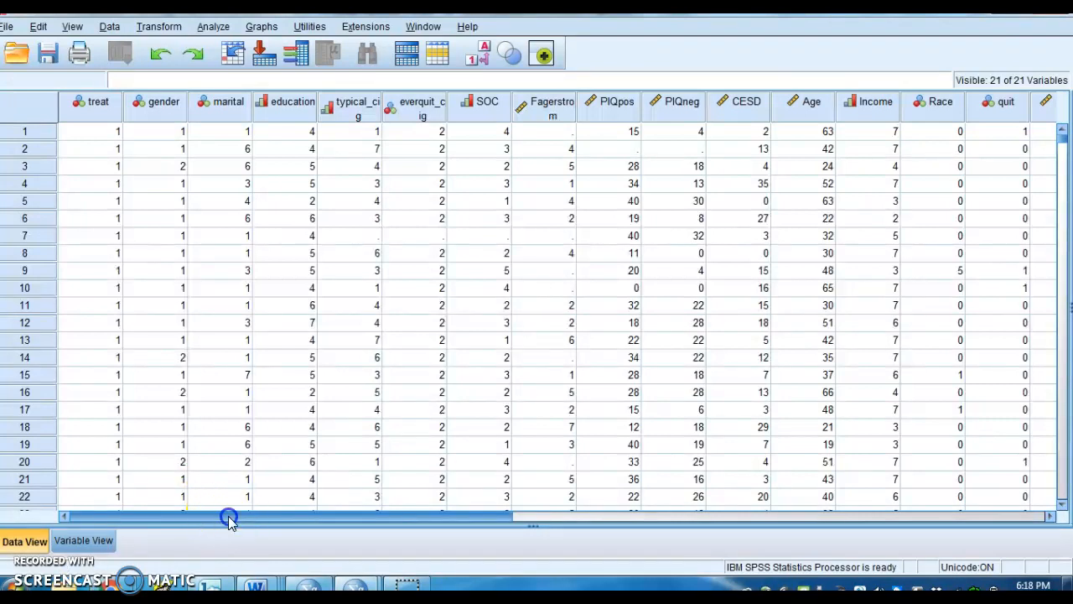
- Look through the dataset from the first to the last case, and review the variables' measurement levels in Variable View
mouse_move(231, 520)
mouse_down()
mouse_move(361, 520)
mouse_move(624, 479)
mouse_move(299, 519)
mouse_move(213, 520)
mouse_up()
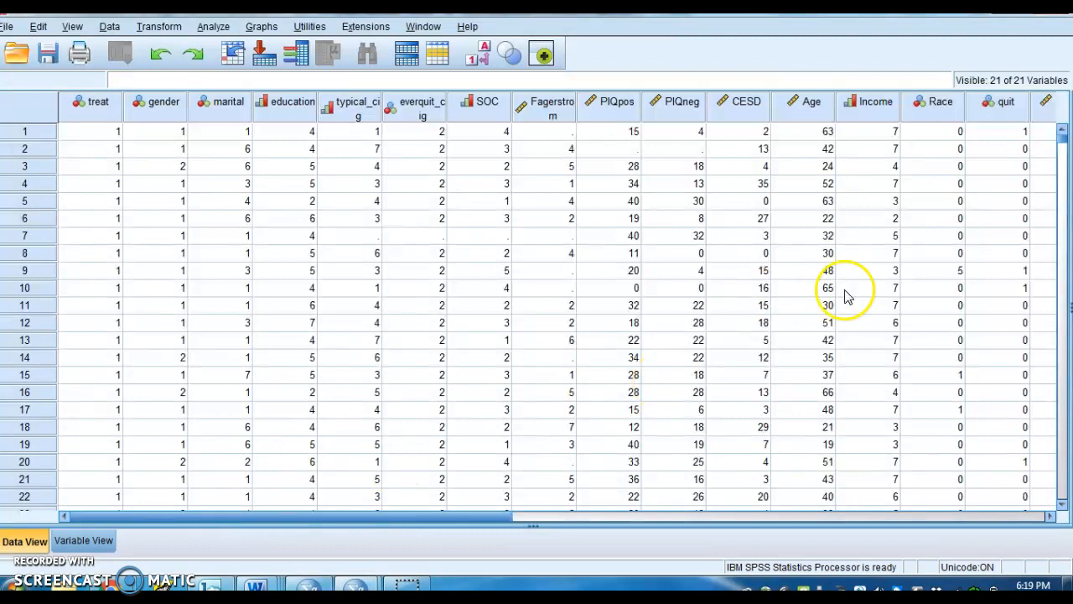
drag(1062, 141, 1067, 487)
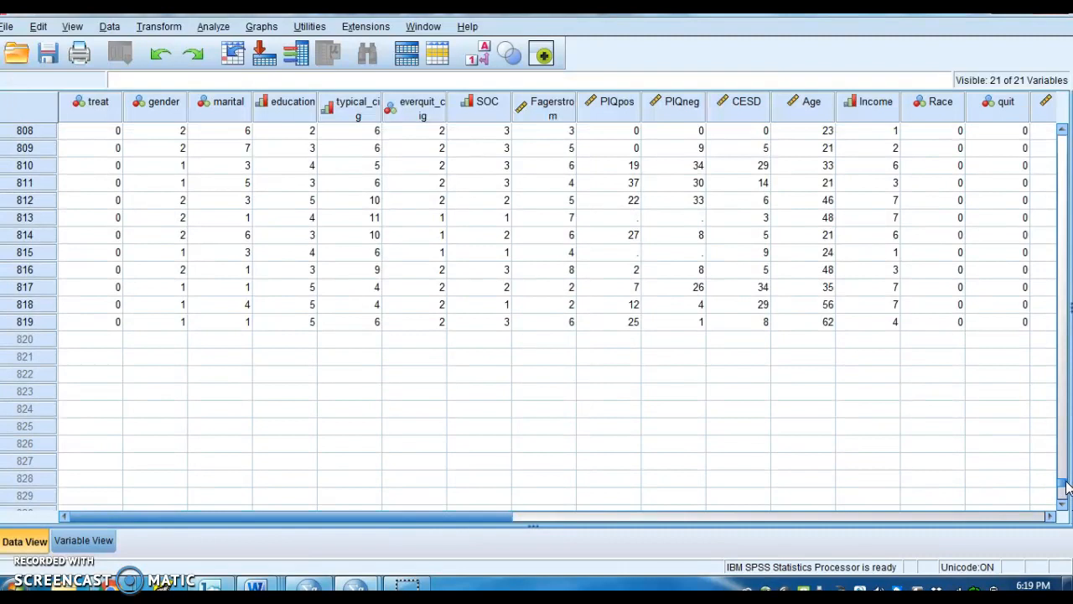
drag(1065, 487, 1065, 138)
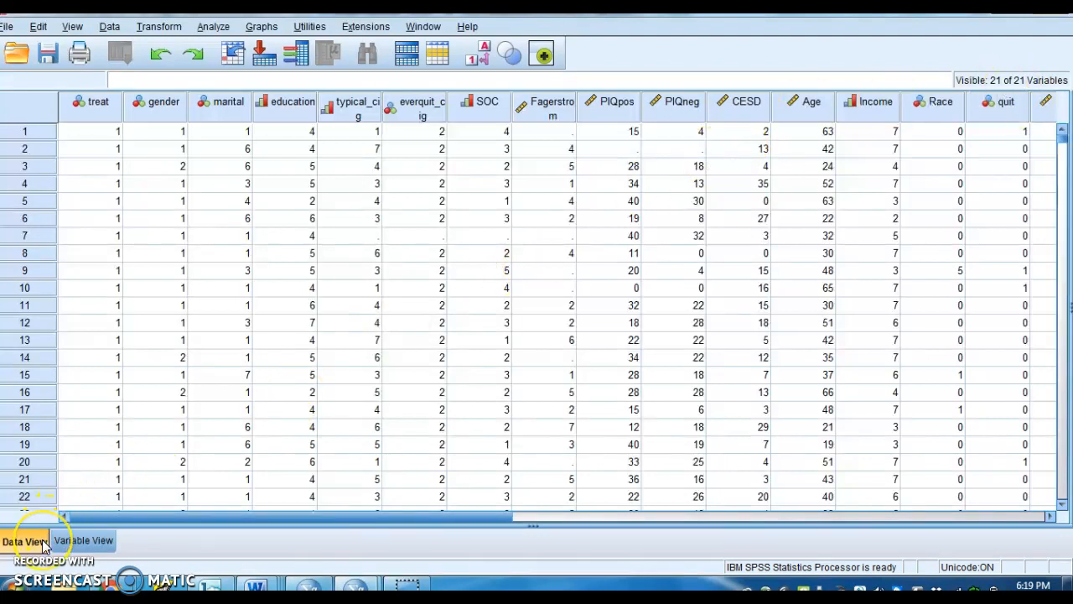
click(83, 542)
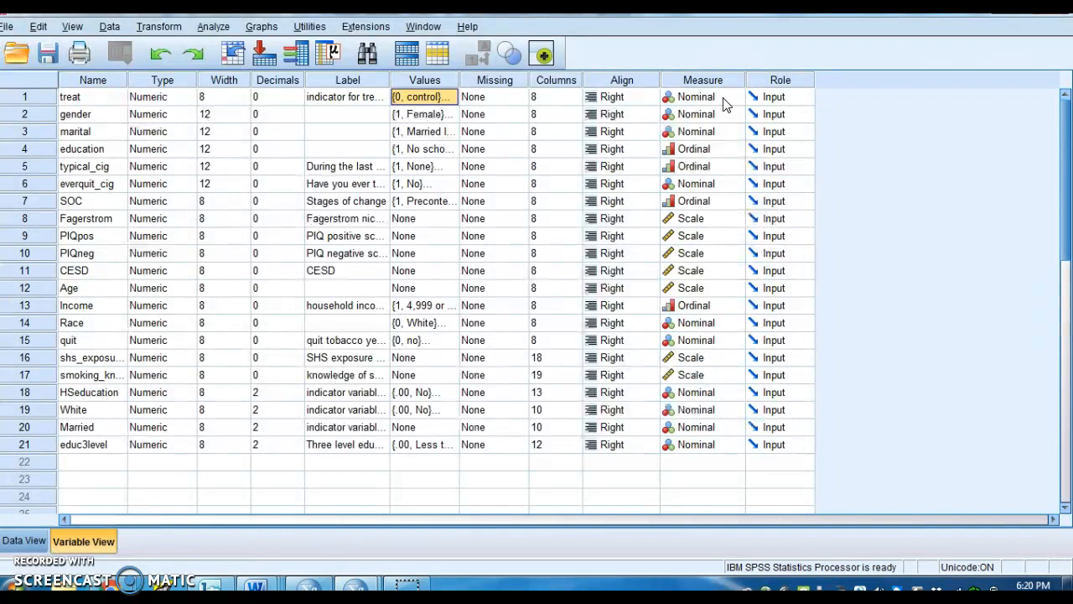
click(727, 124)
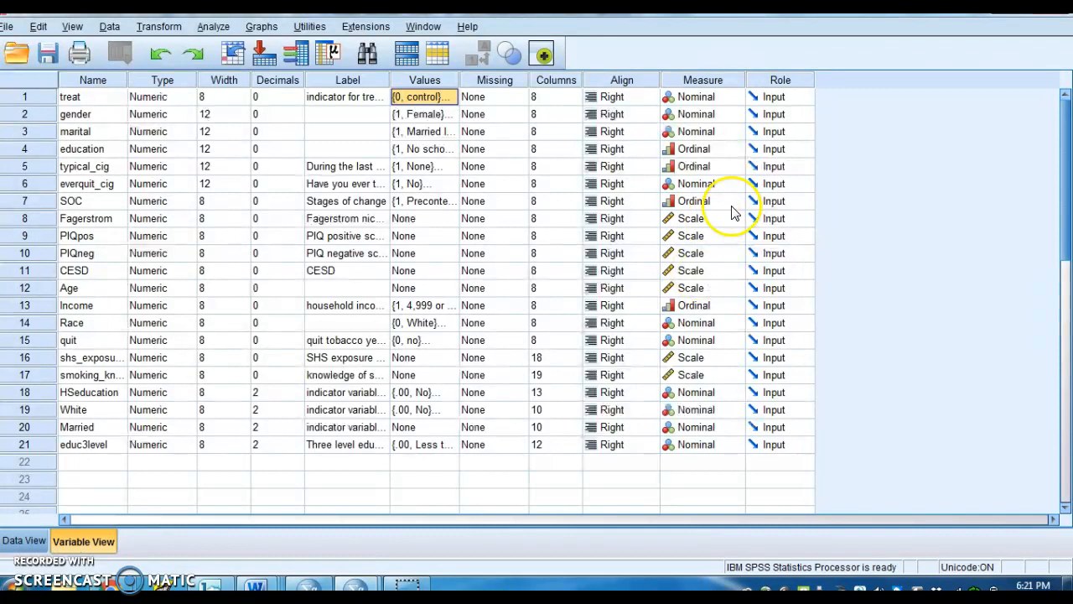
- Inspect the value labels defined for the treat and gender variables, closing each dialog without changes
click(451, 99)
click(450, 97)
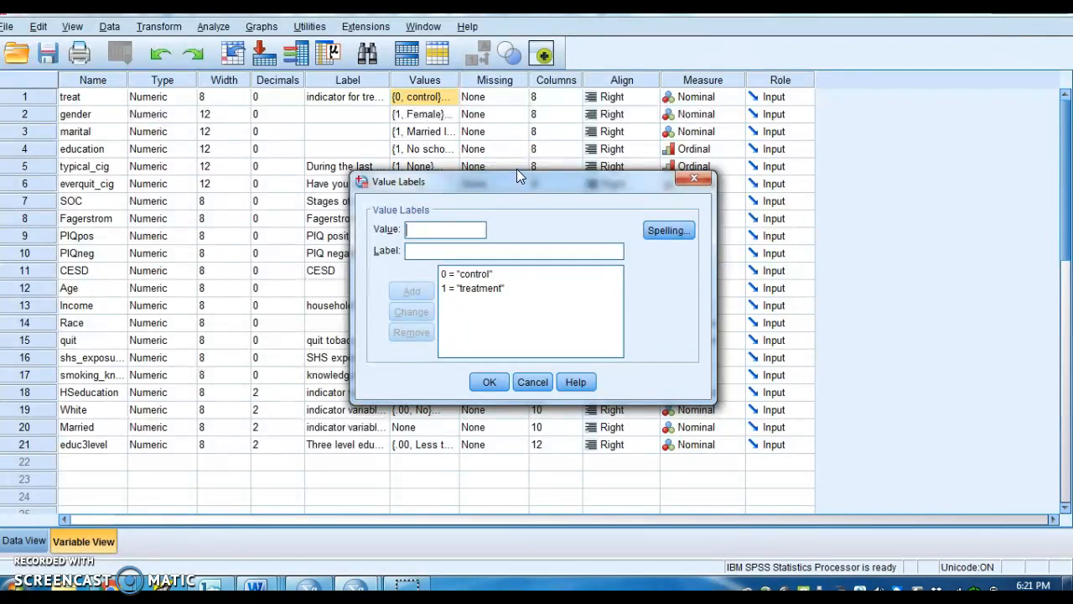
click(473, 133)
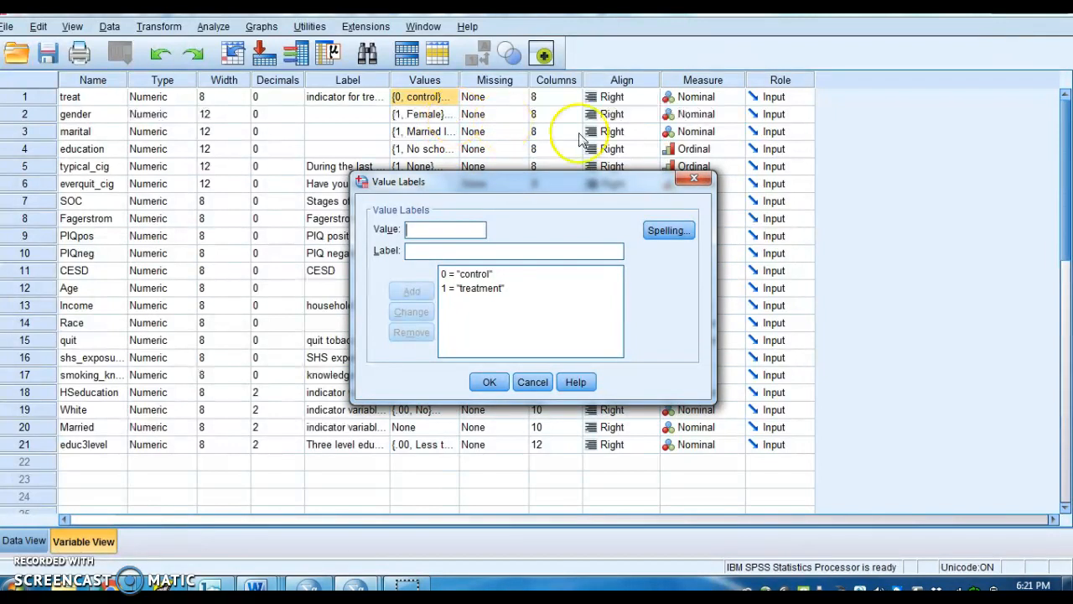
click(694, 179)
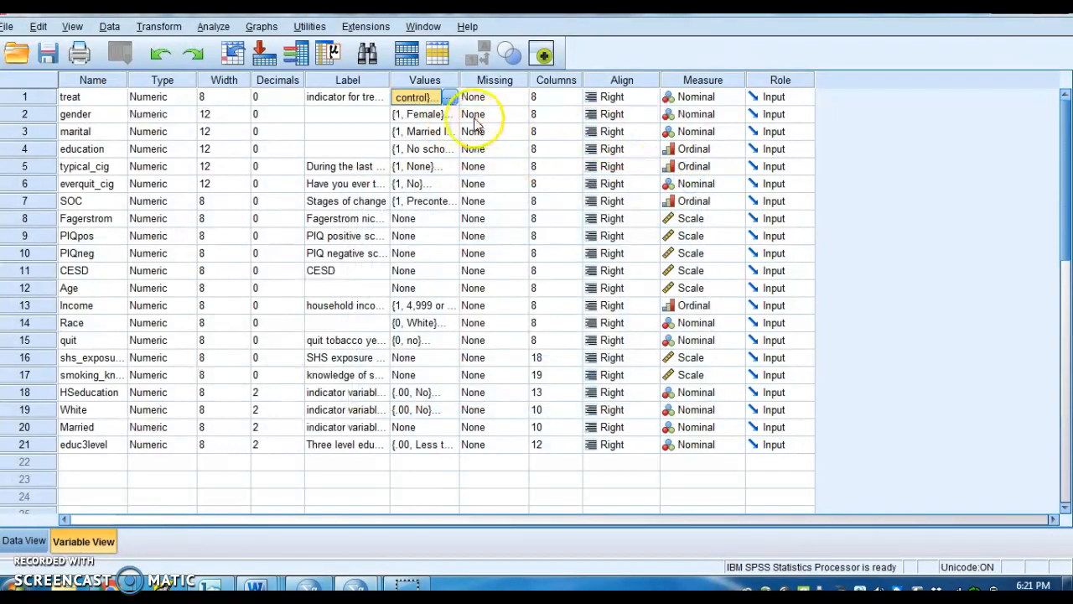
click(443, 114)
click(451, 114)
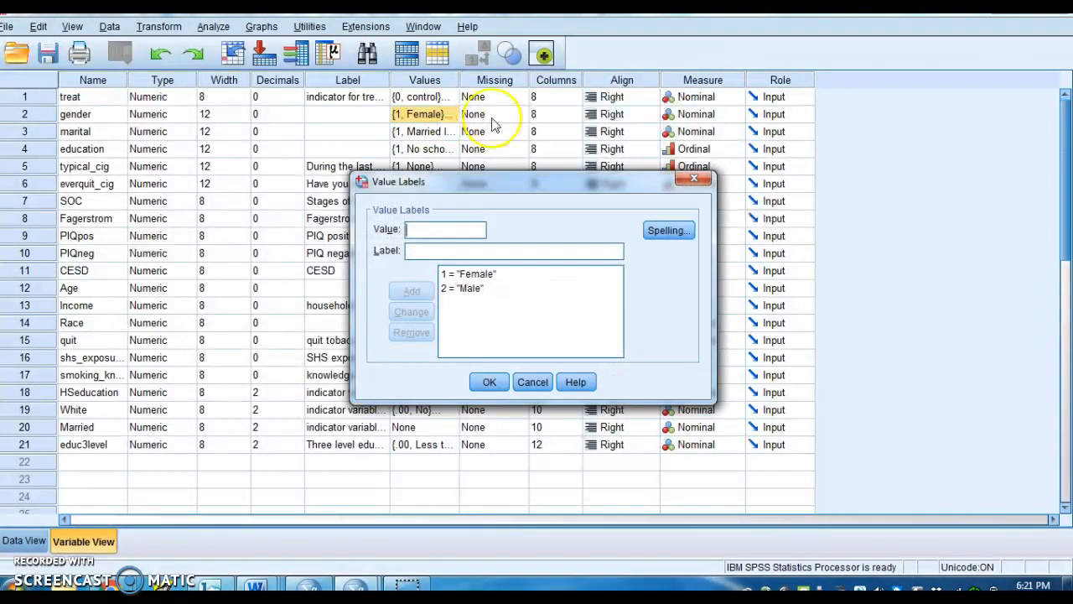
click(694, 179)
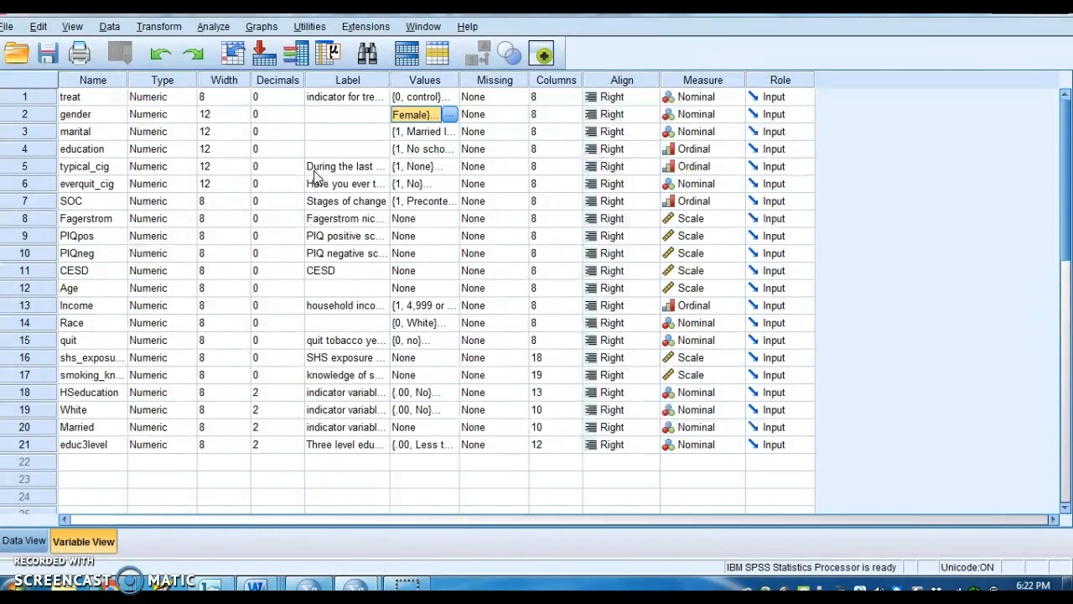
- Read through the complete list of value labels defined for the education variable and close it
click(453, 152)
click(453, 153)
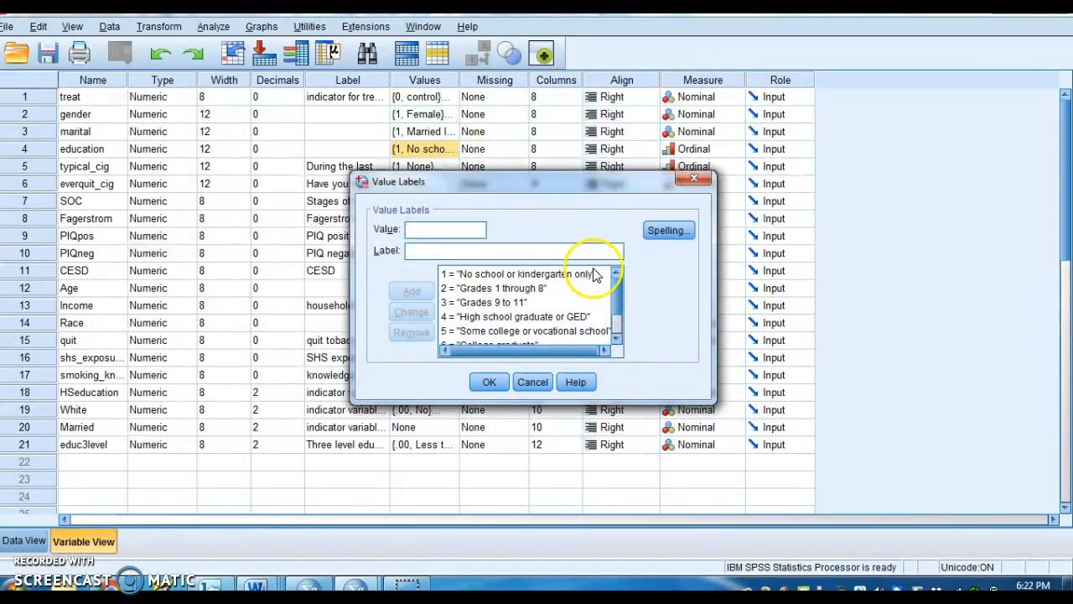
click(618, 340)
click(618, 340)
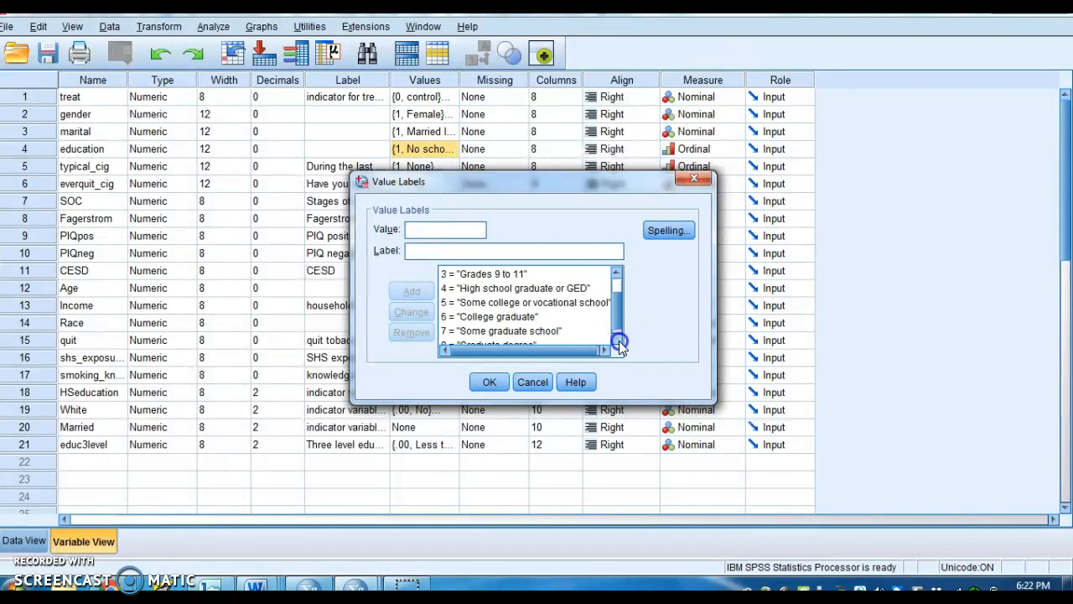
click(618, 340)
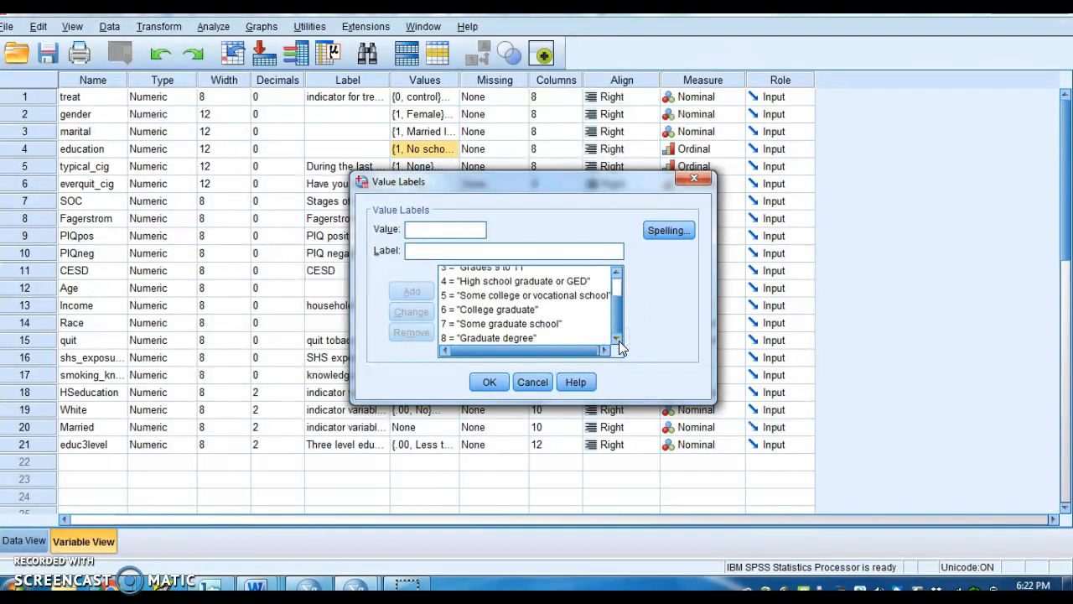
click(694, 179)
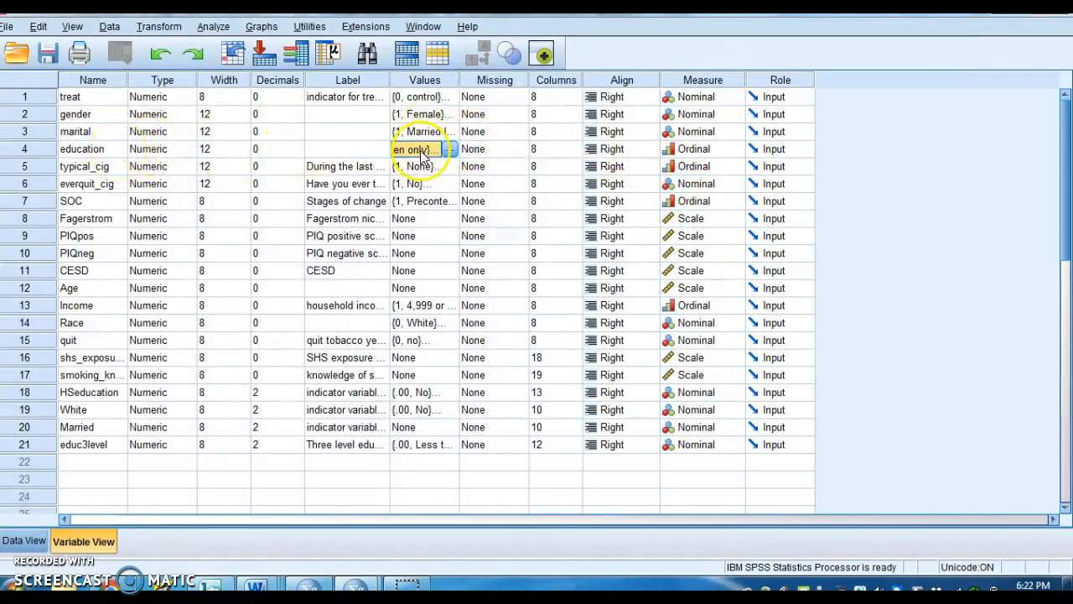
- Inspect the value labels defined for the HSeducation indicator variable and close the dialog
click(453, 392)
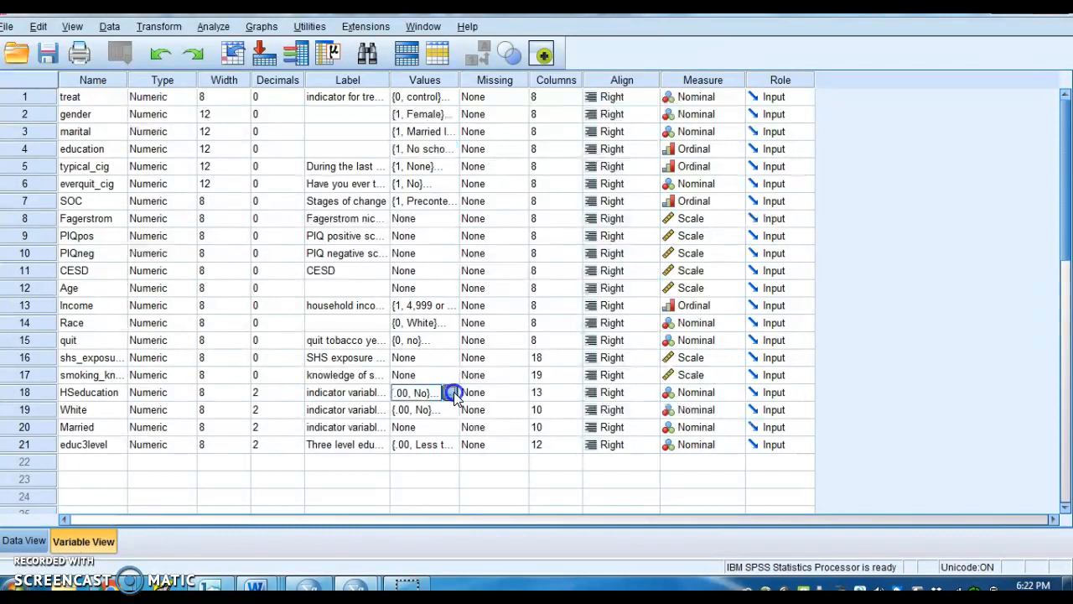
click(452, 391)
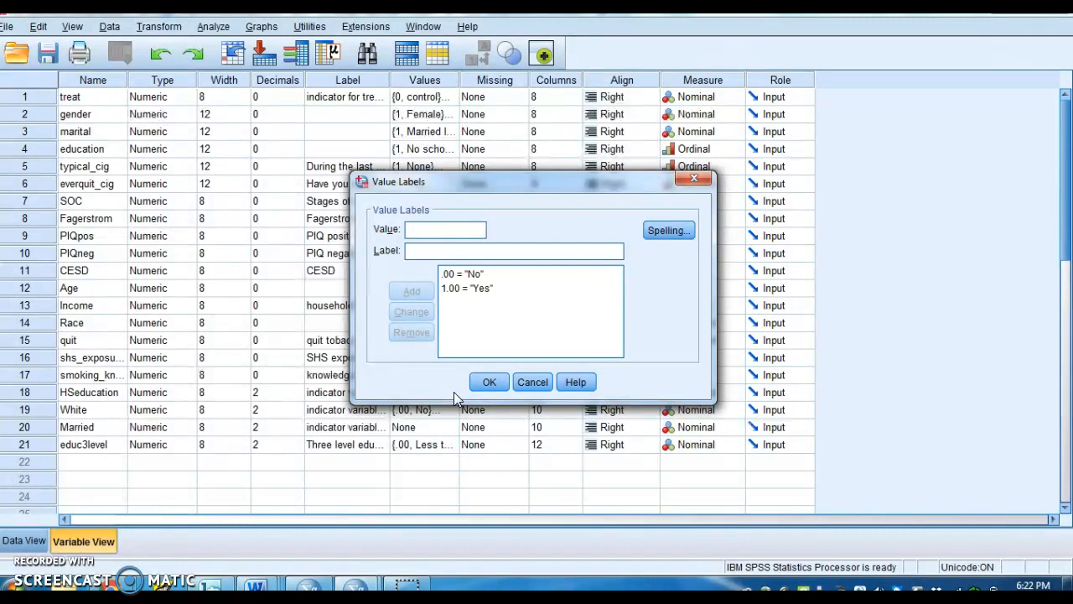
click(481, 308)
click(692, 178)
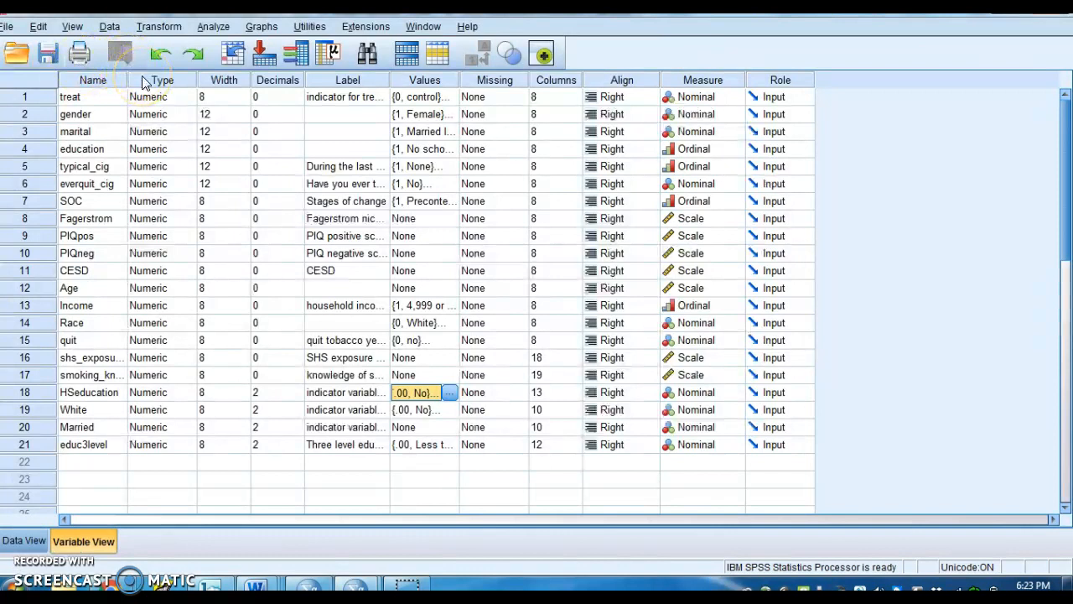
- Set up a Descriptives analysis with Age as the only variable to analyze
click(91, 290)
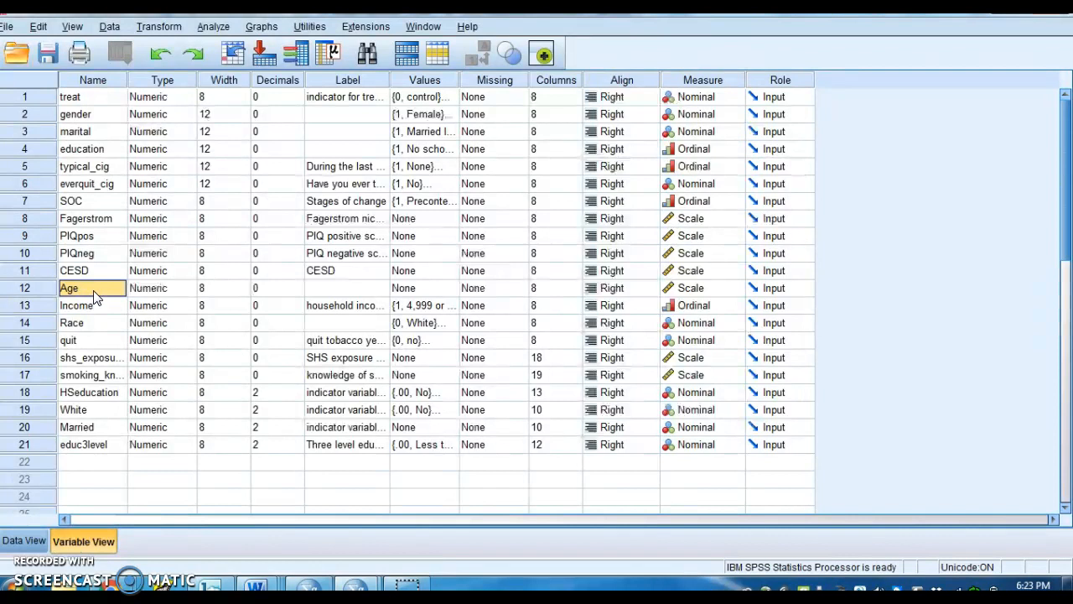
click(216, 27)
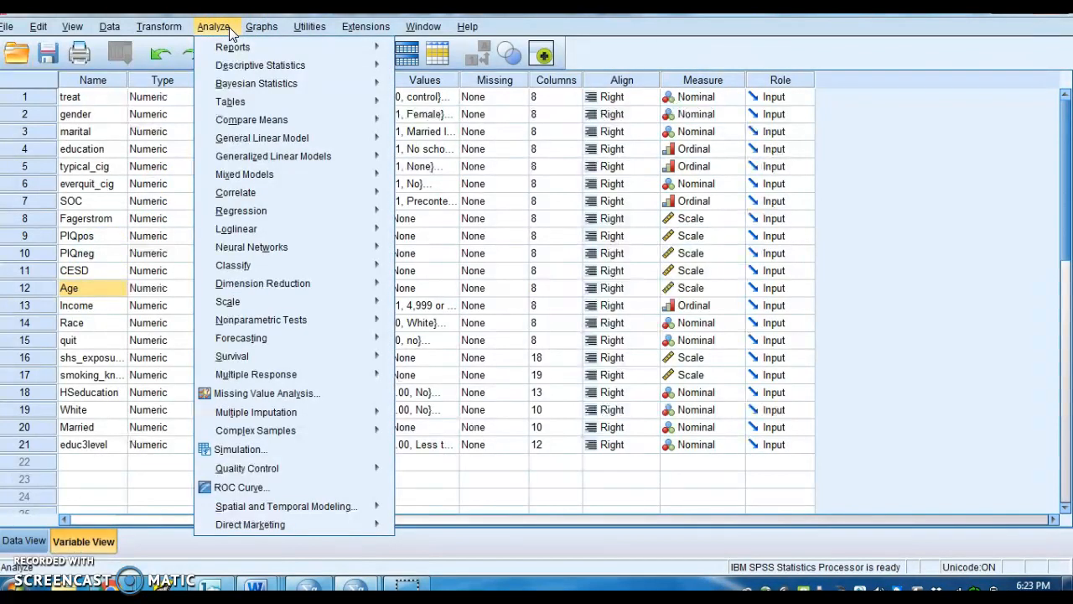
click(257, 67)
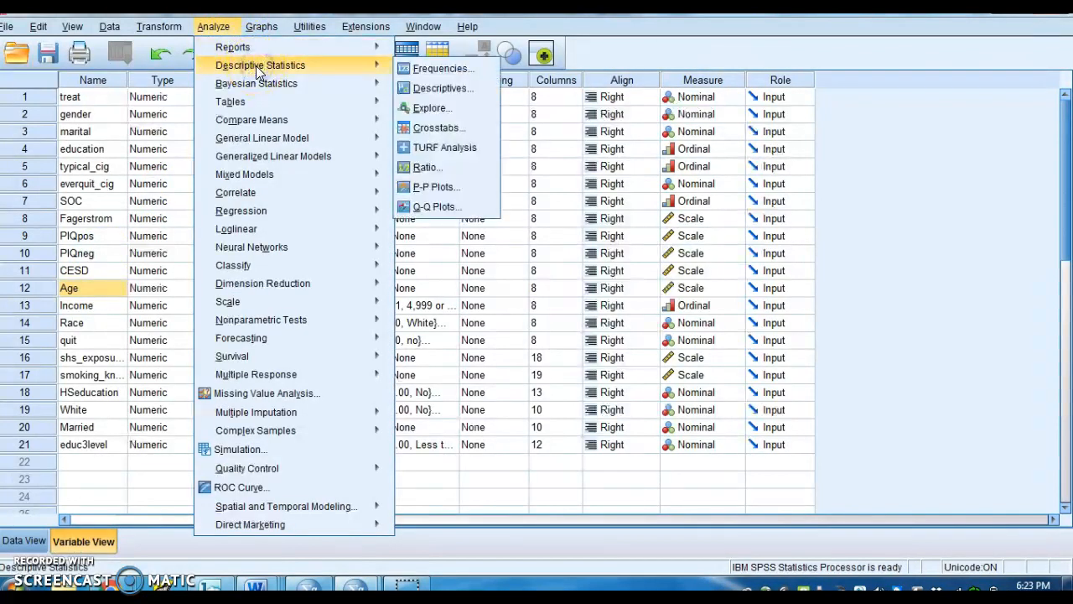
click(437, 88)
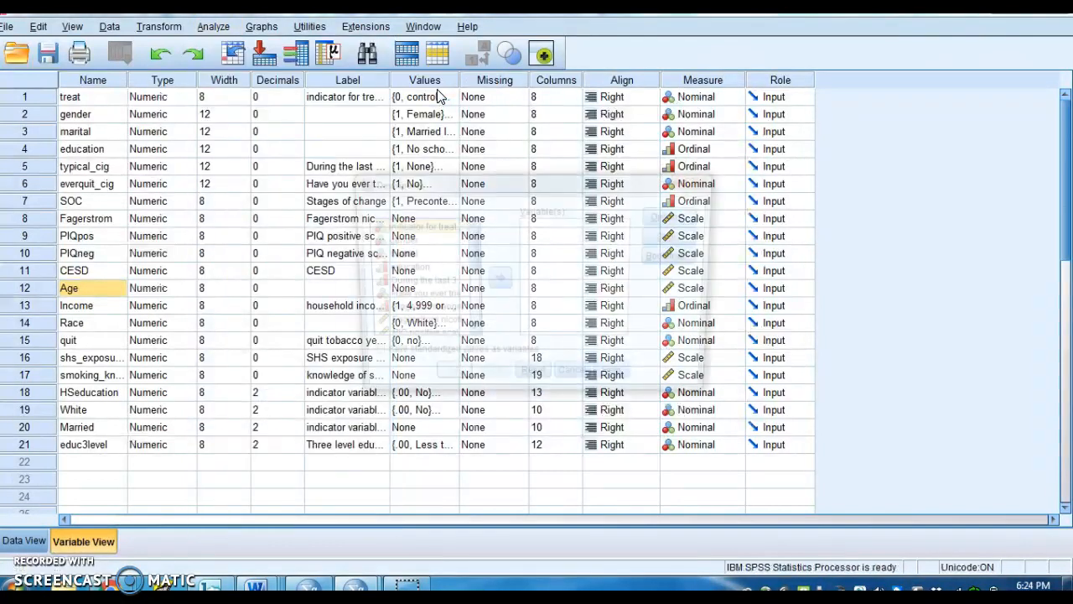
drag(472, 271, 472, 287)
click(389, 295)
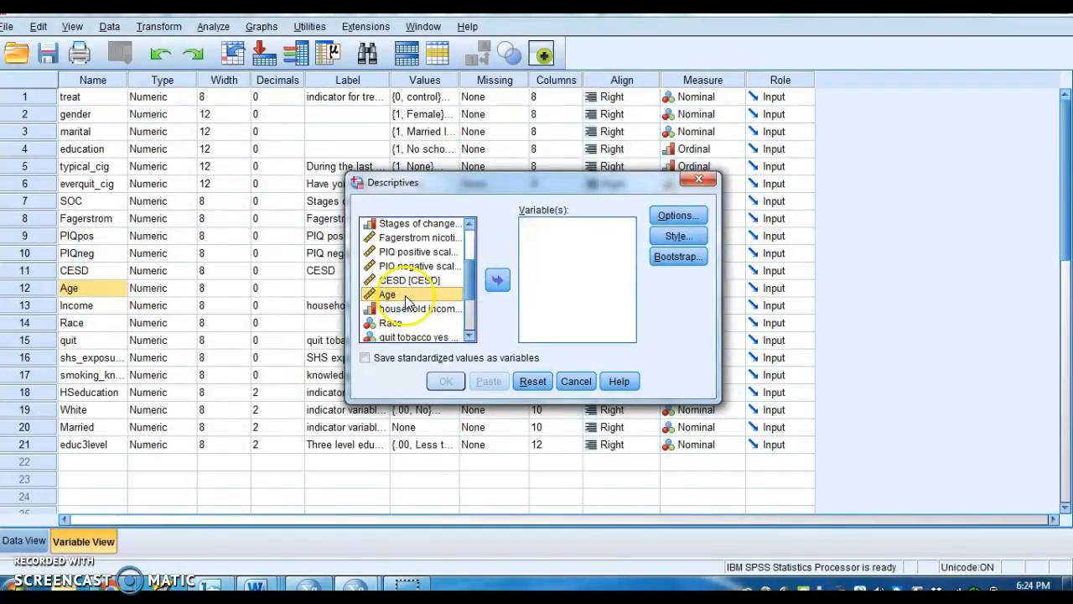
click(498, 281)
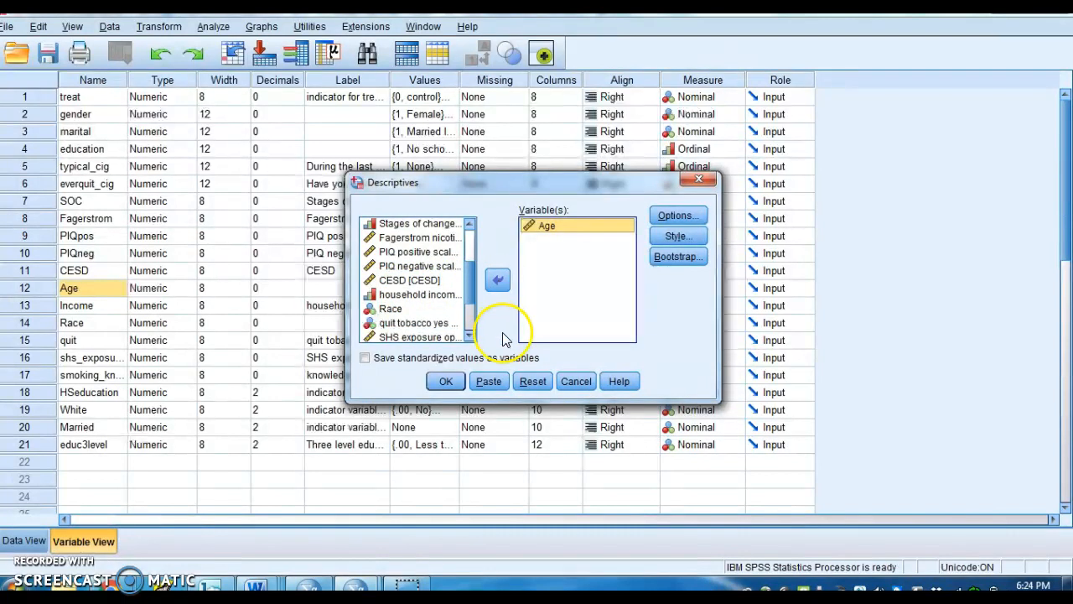
- Keep mean, standard deviation, minimum and maximum as the statistics for Age and run the Descriptives analysis
click(680, 217)
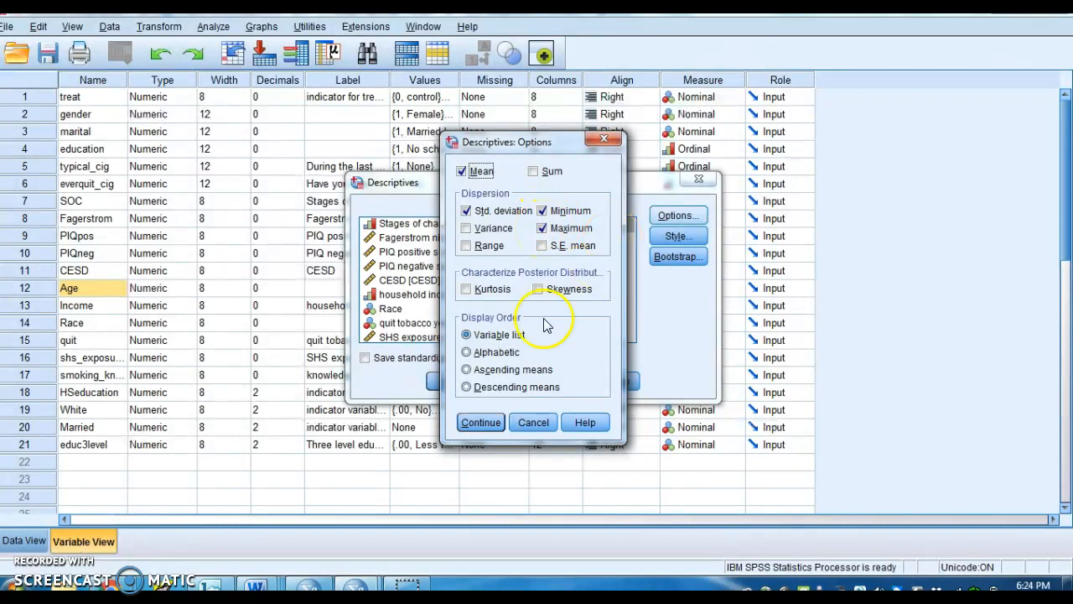
click(496, 423)
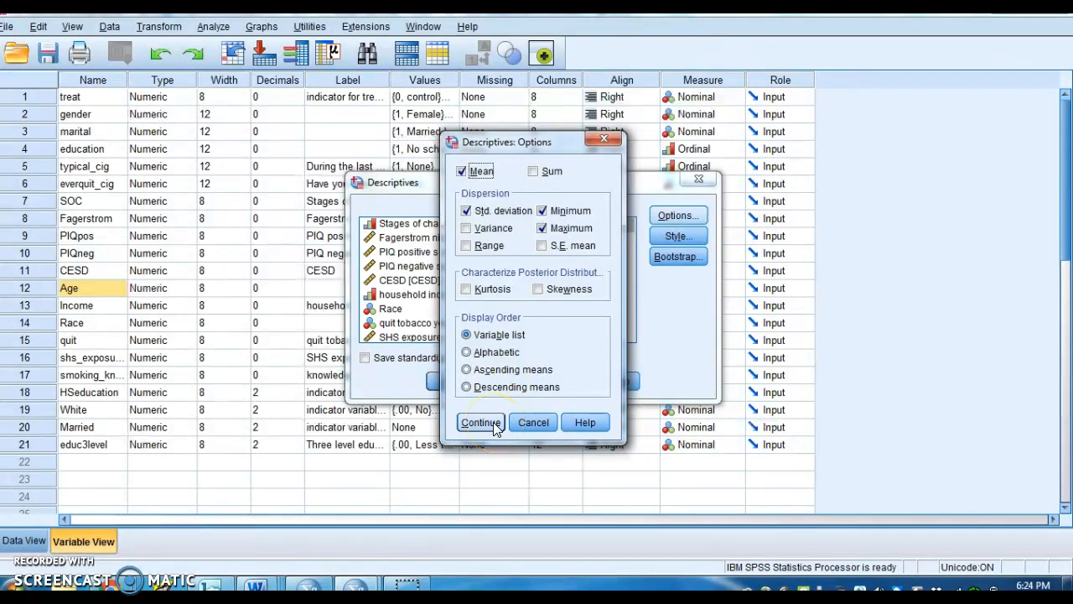
click(495, 426)
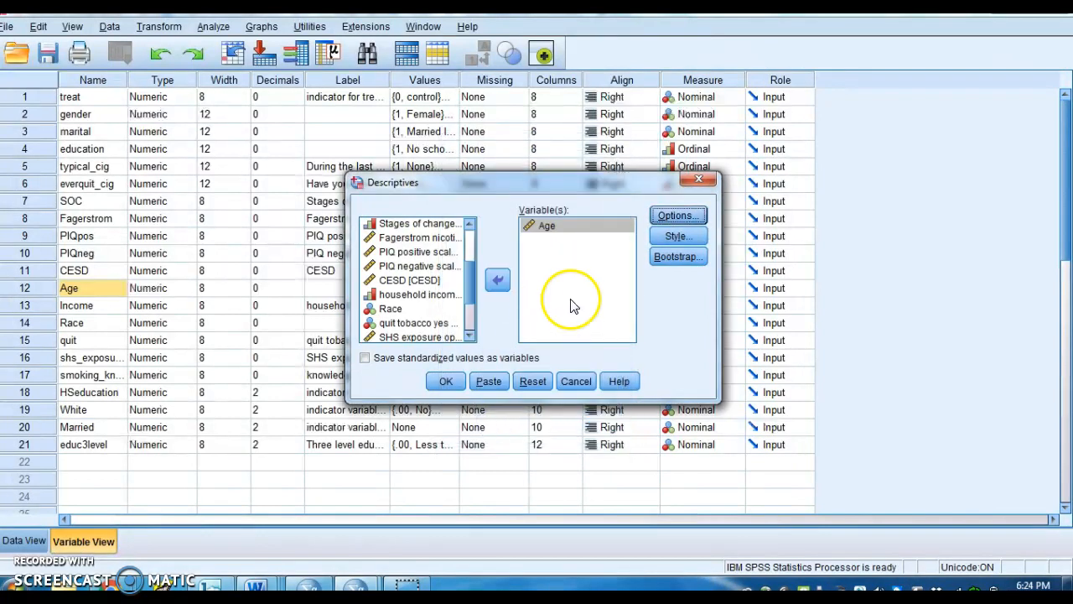
click(440, 381)
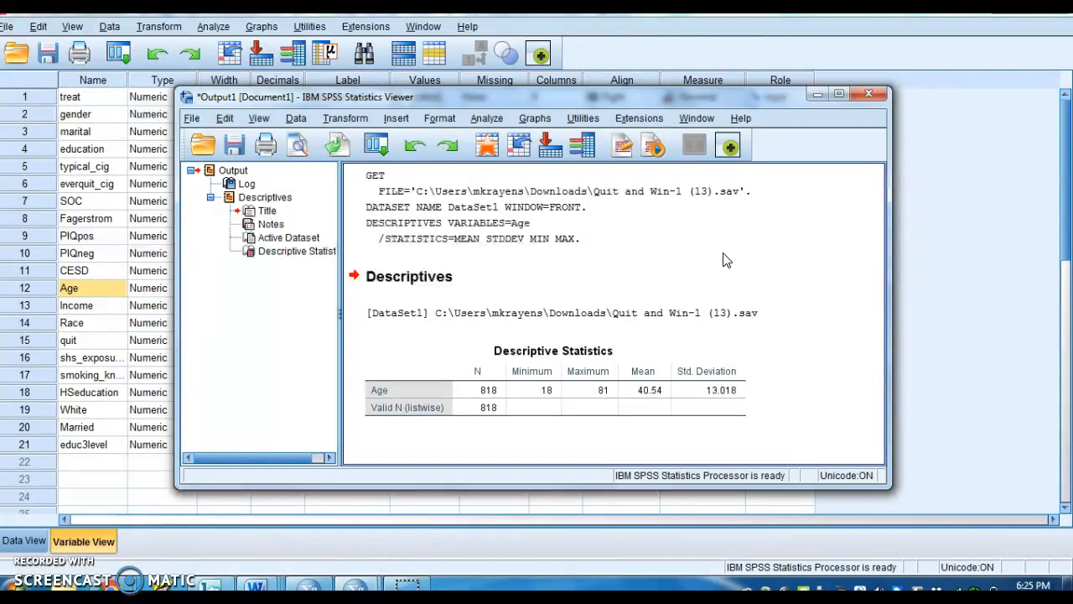
- Examine the command syntax logged above the descriptive statistics table in the output
click(677, 247)
click(494, 199)
click(495, 205)
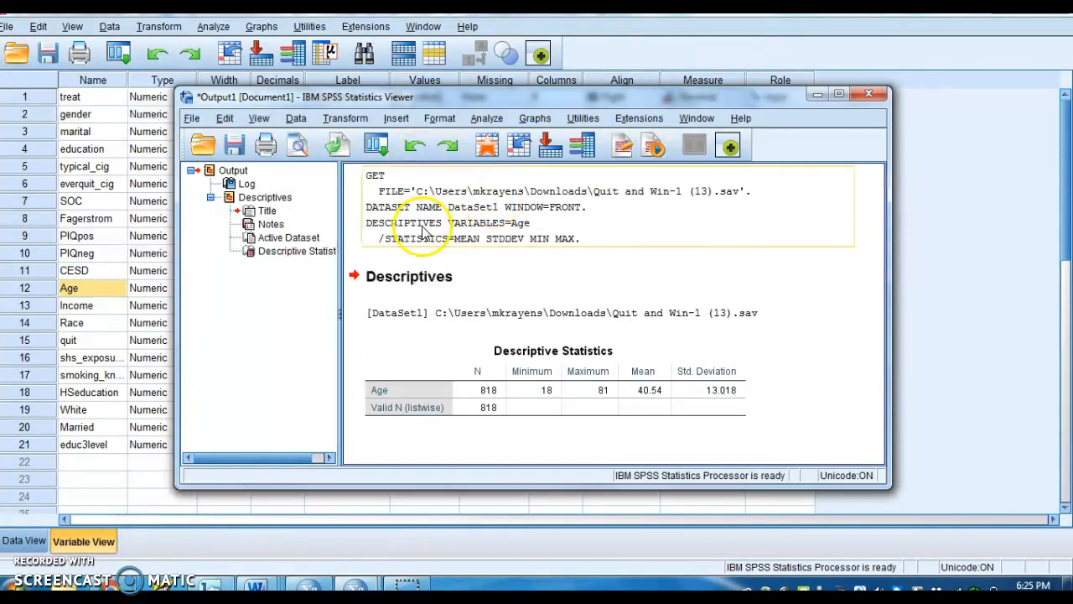
- Run a Frequencies analysis with frequency tables for the variable "Have you ever tried to quit smoking?"
drag(618, 95, 700, 195)
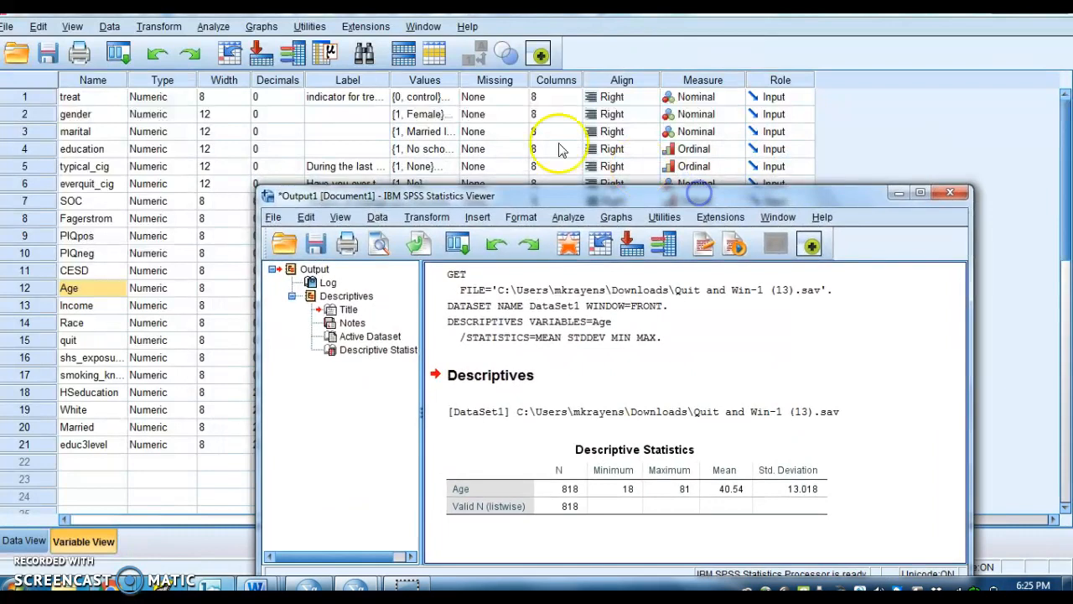
click(223, 27)
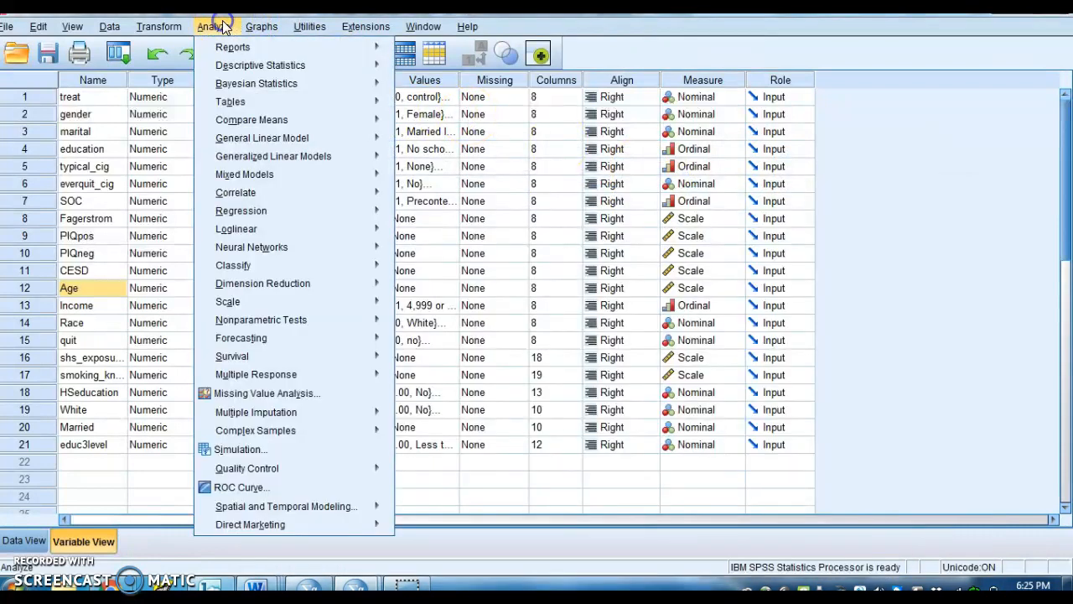
mouse_move(259, 87)
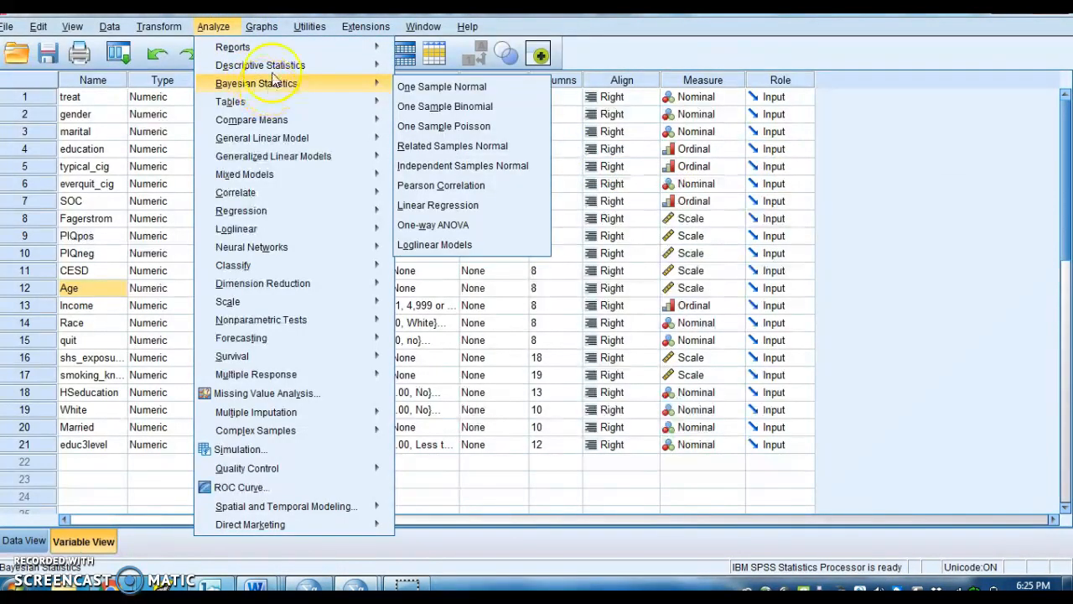
mouse_move(285, 67)
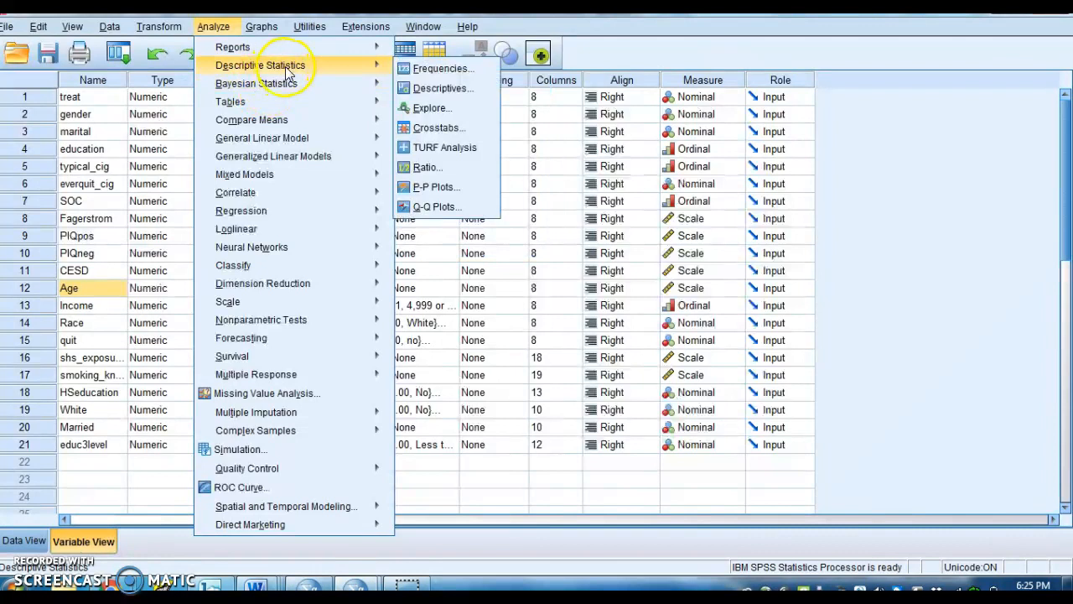
click(425, 69)
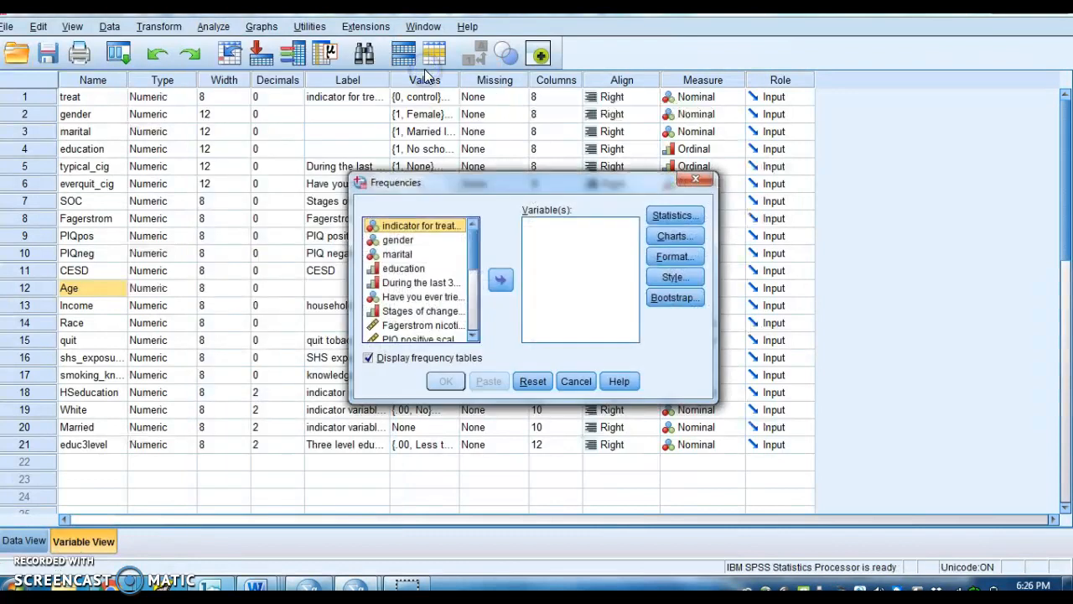
mouse_move(474, 252)
mouse_down()
mouse_move(475, 278)
mouse_move(476, 267)
mouse_up()
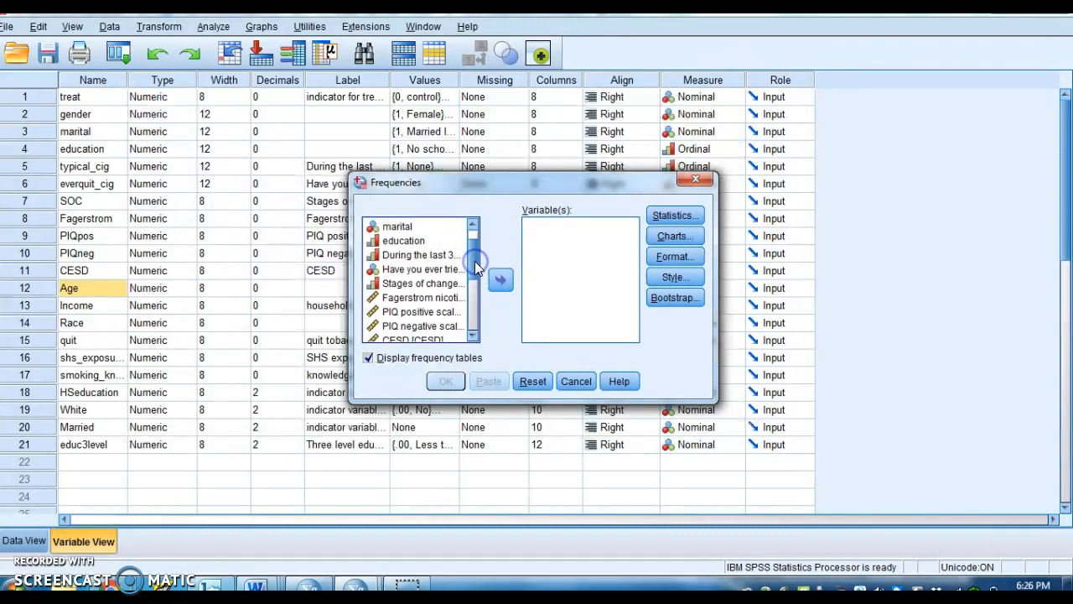
click(441, 269)
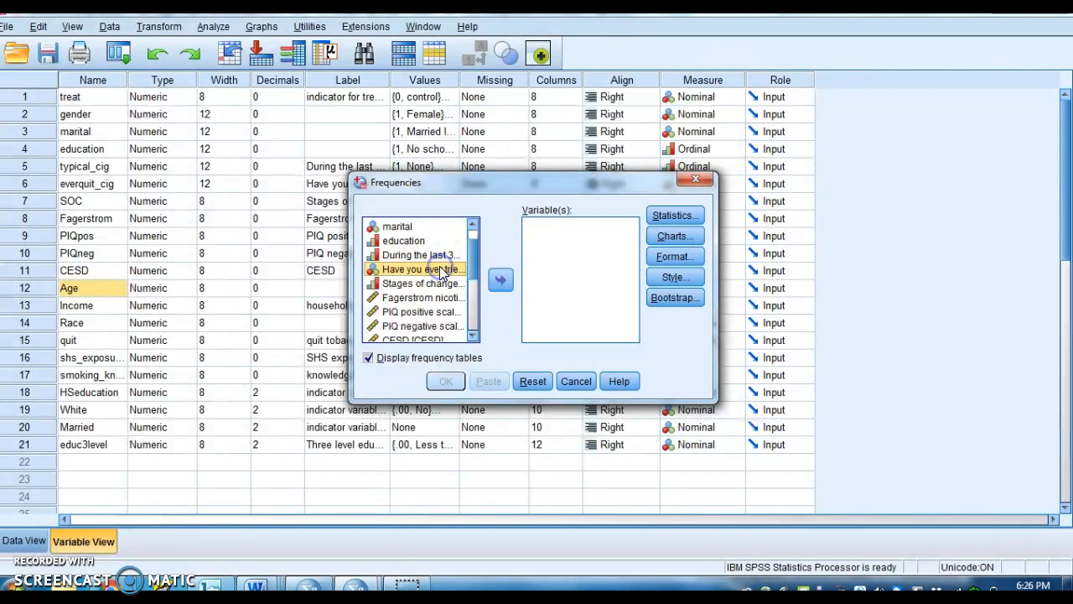
click(499, 279)
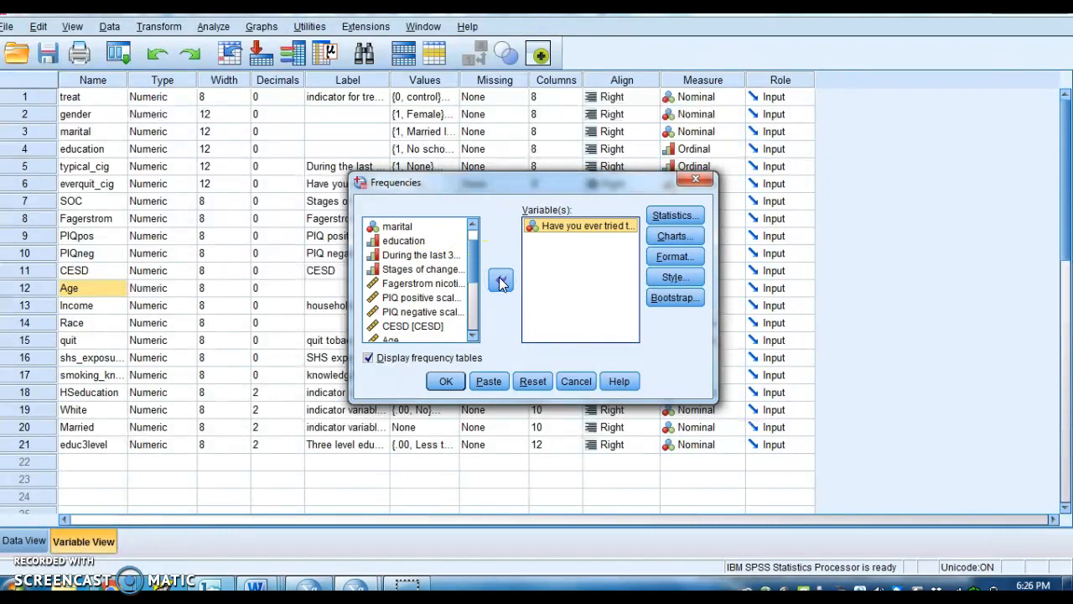
click(446, 381)
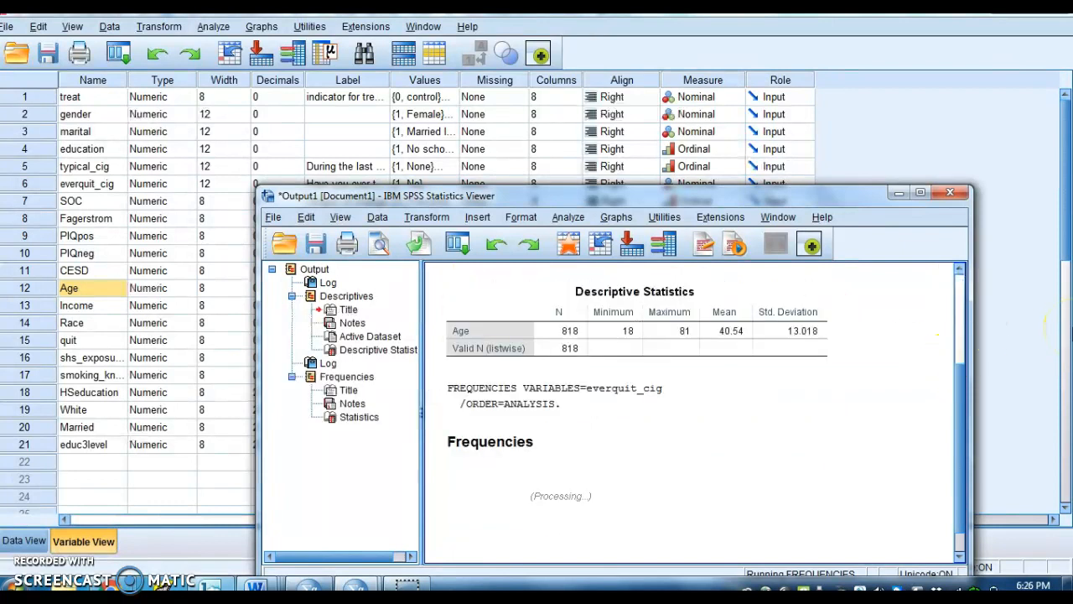
- Examine the valid and missing counts and the percent columns in the quit-smoking frequency output, then return to the Age descriptives
drag(854, 204, 813, 119)
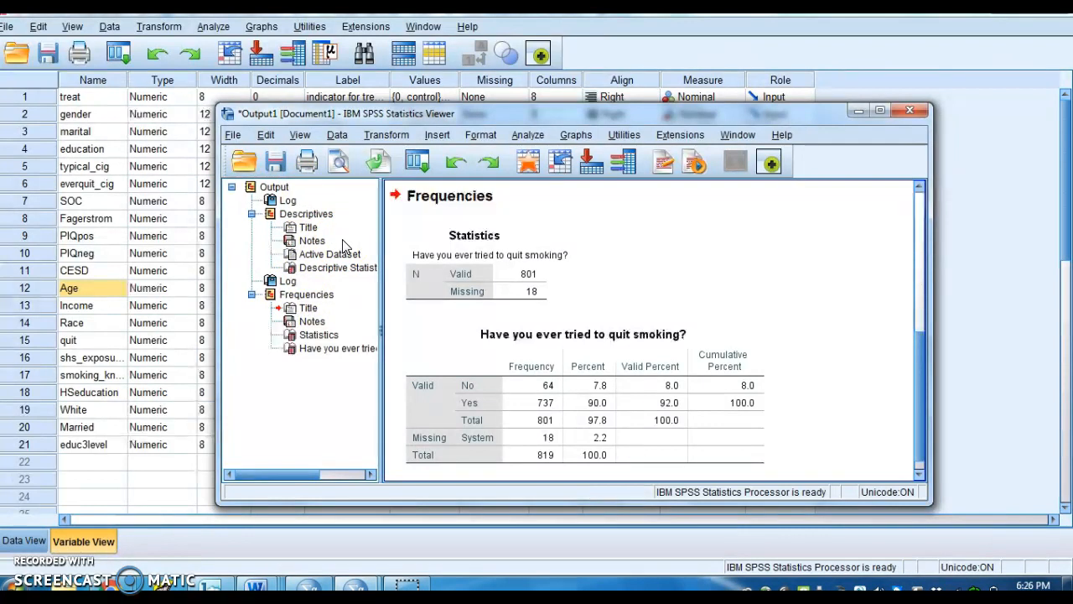
click(396, 202)
click(550, 239)
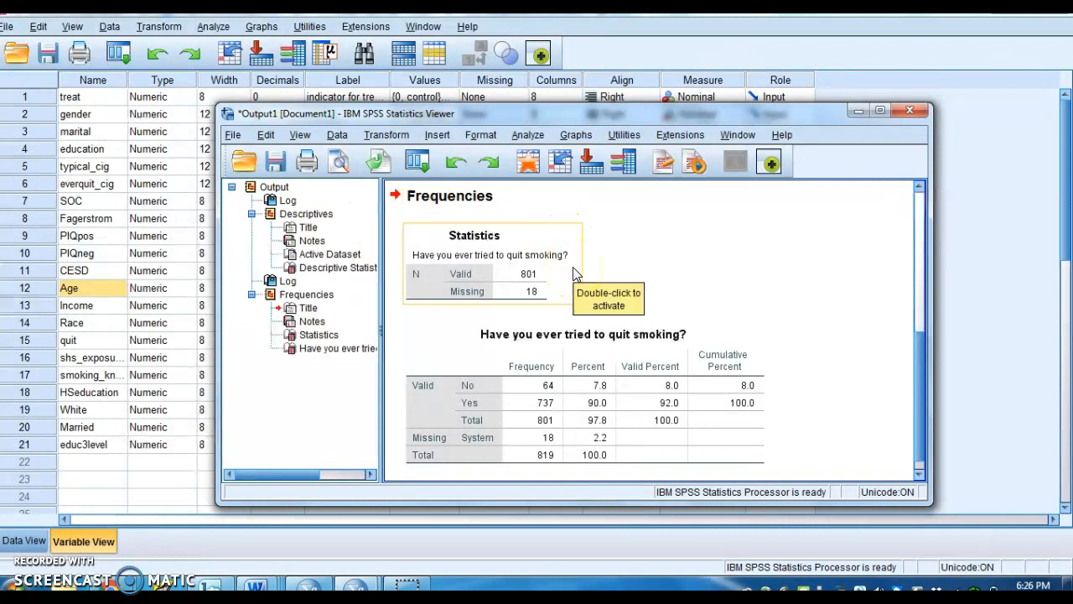
click(667, 243)
click(576, 294)
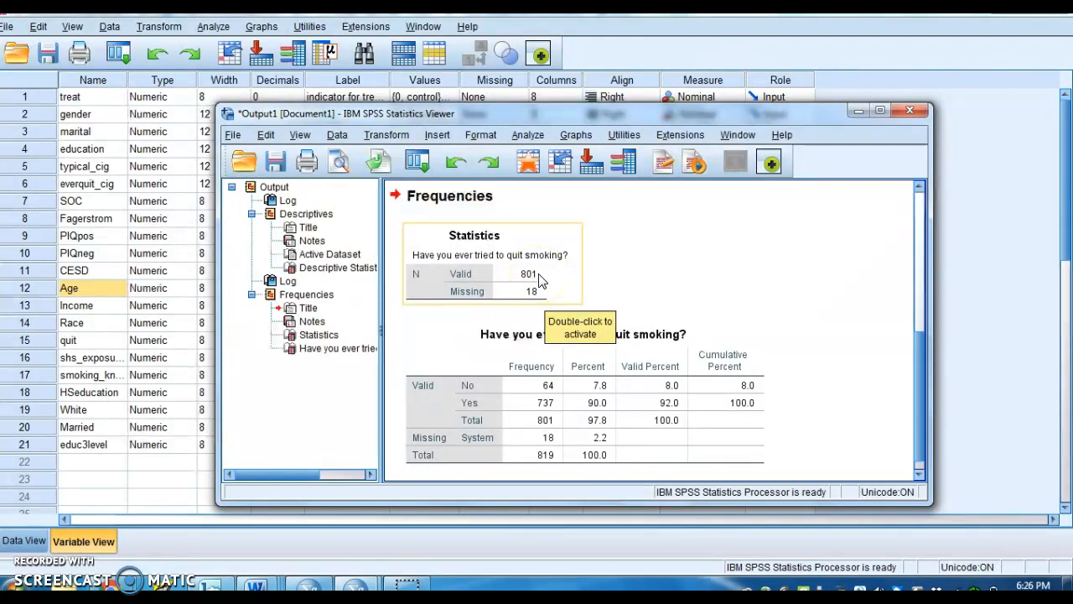
click(653, 258)
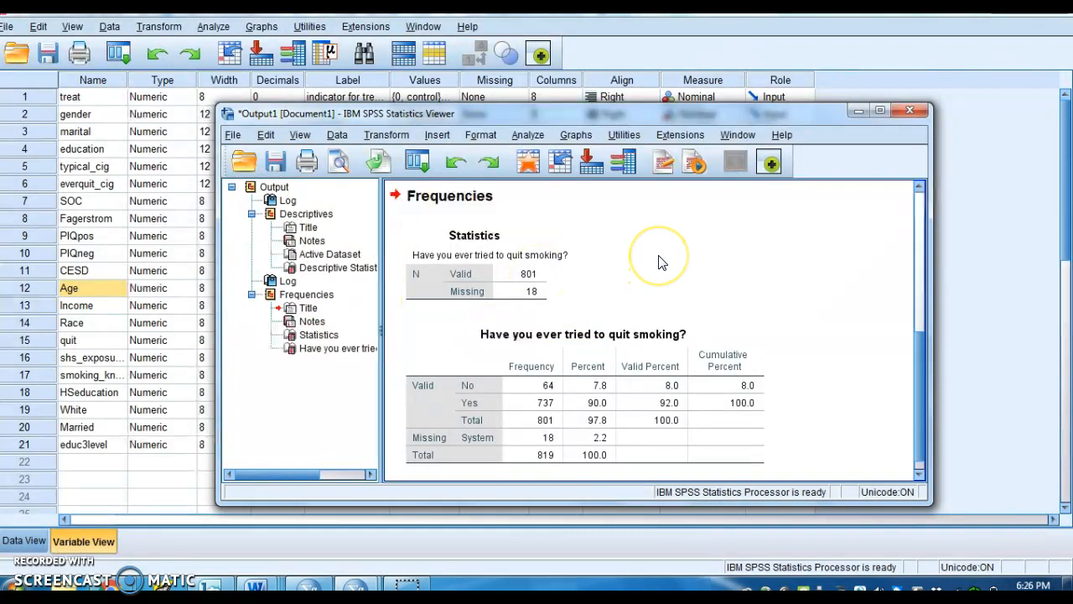
click(920, 336)
click(921, 386)
click(749, 410)
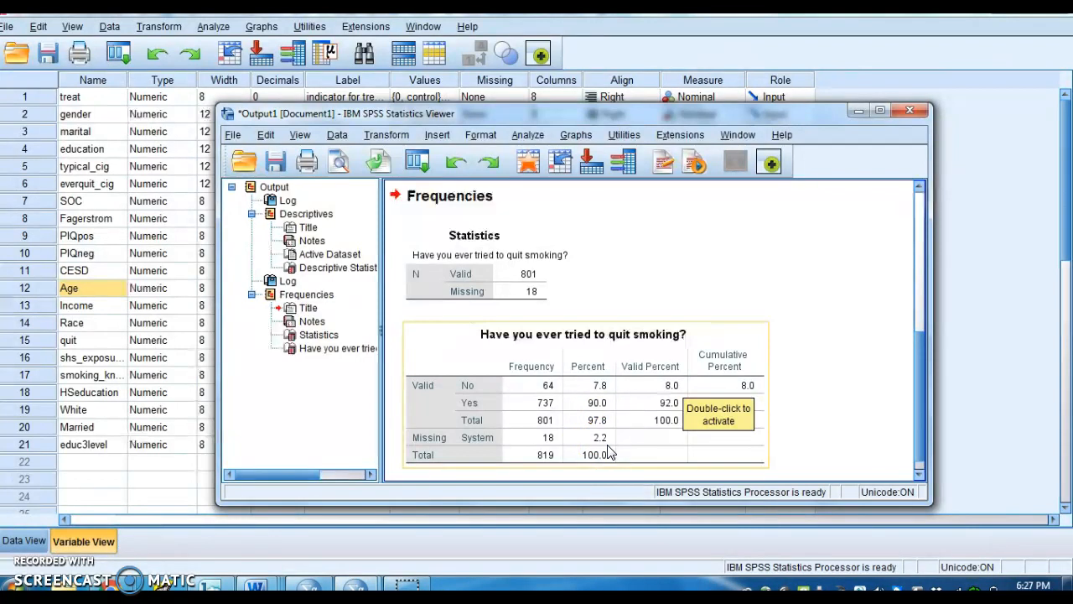
click(915, 252)
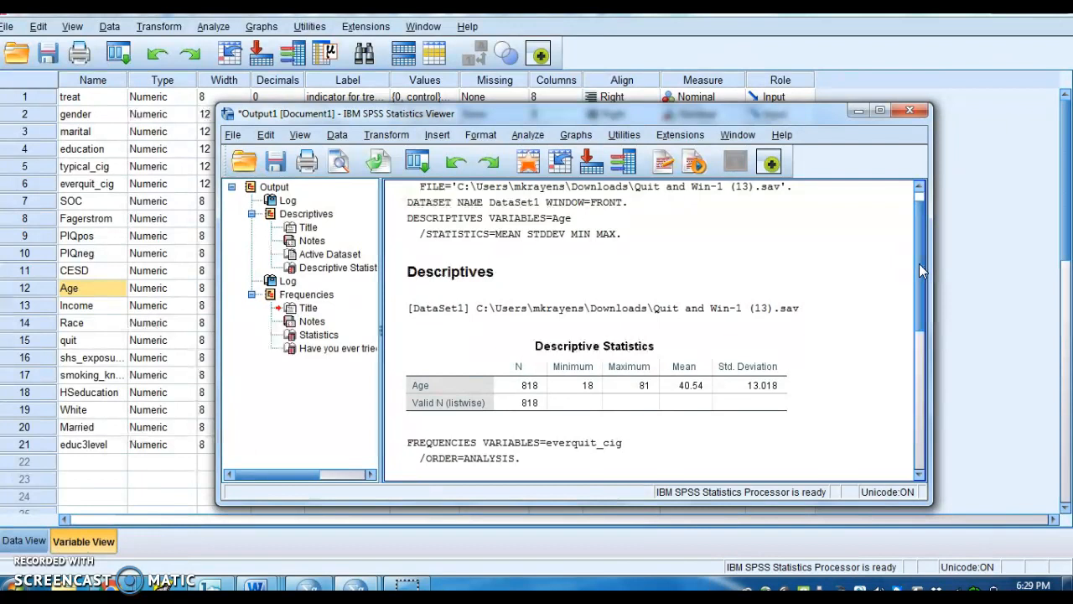
- Set up another Frequencies analysis, adding gender and marital to the quit-smoking variable already in the analysis list
click(531, 135)
mouse_move(547, 138)
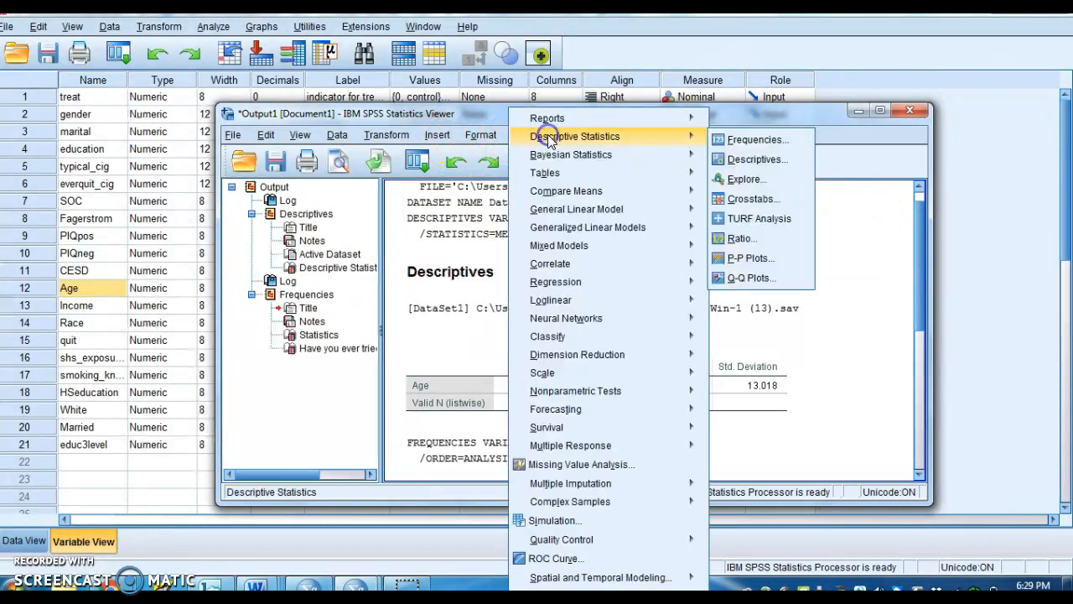
click(732, 142)
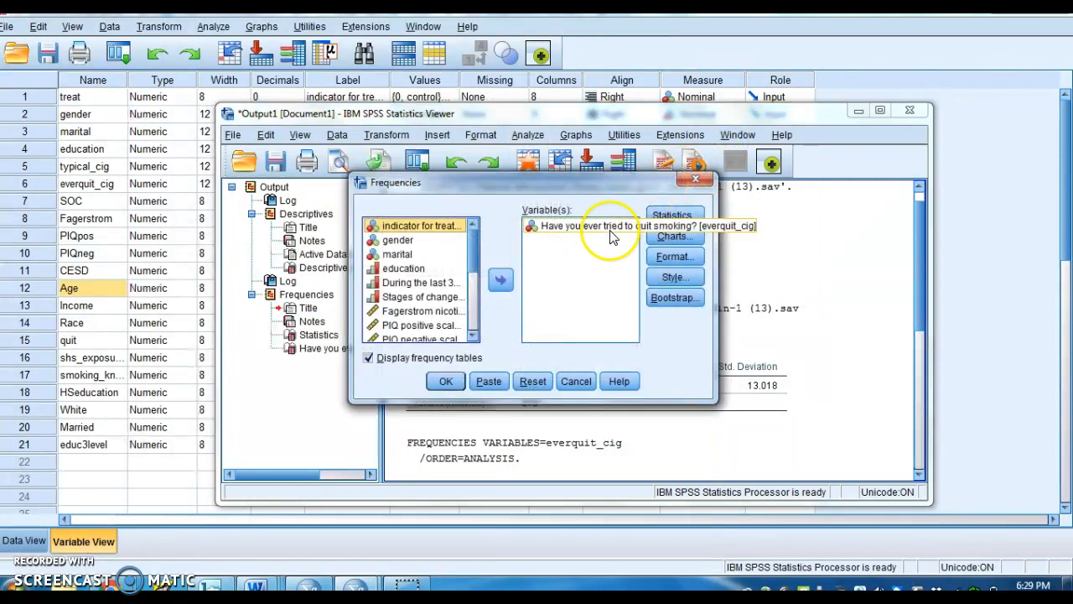
click(593, 270)
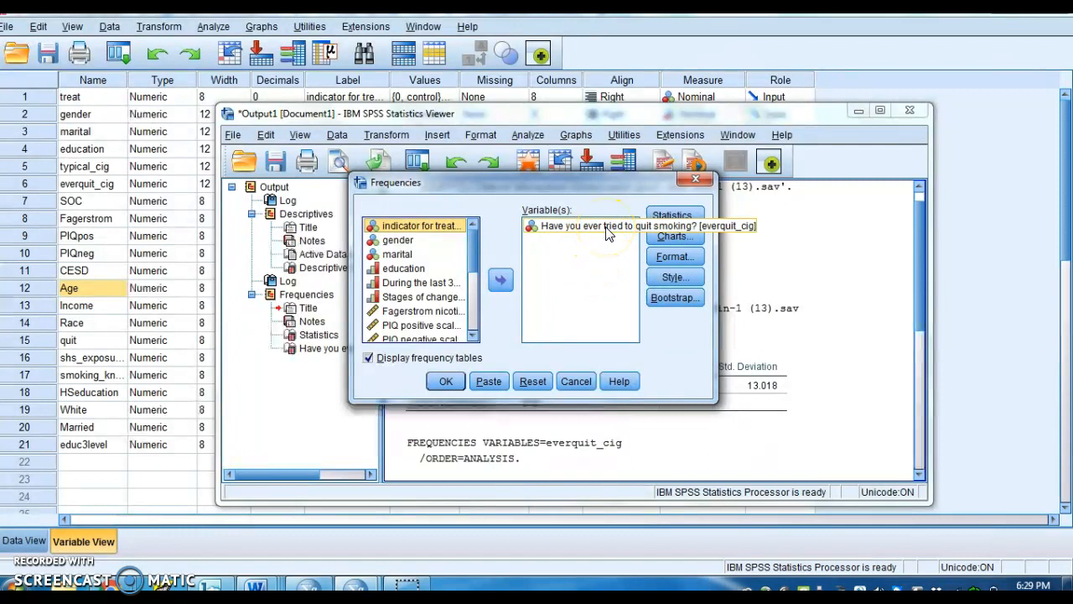
click(406, 242)
click(501, 279)
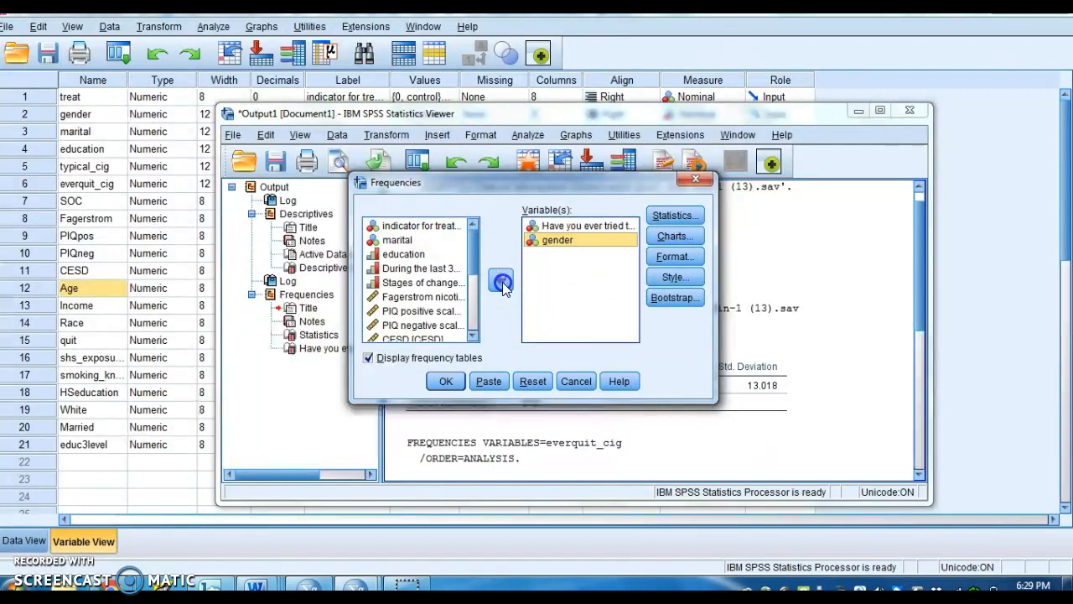
click(401, 240)
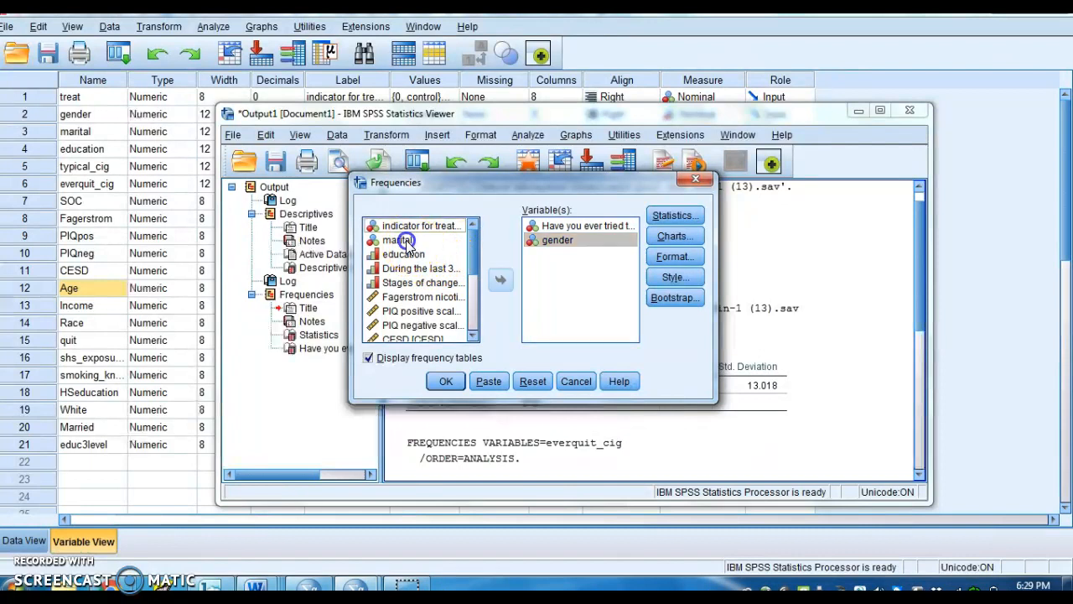
click(500, 280)
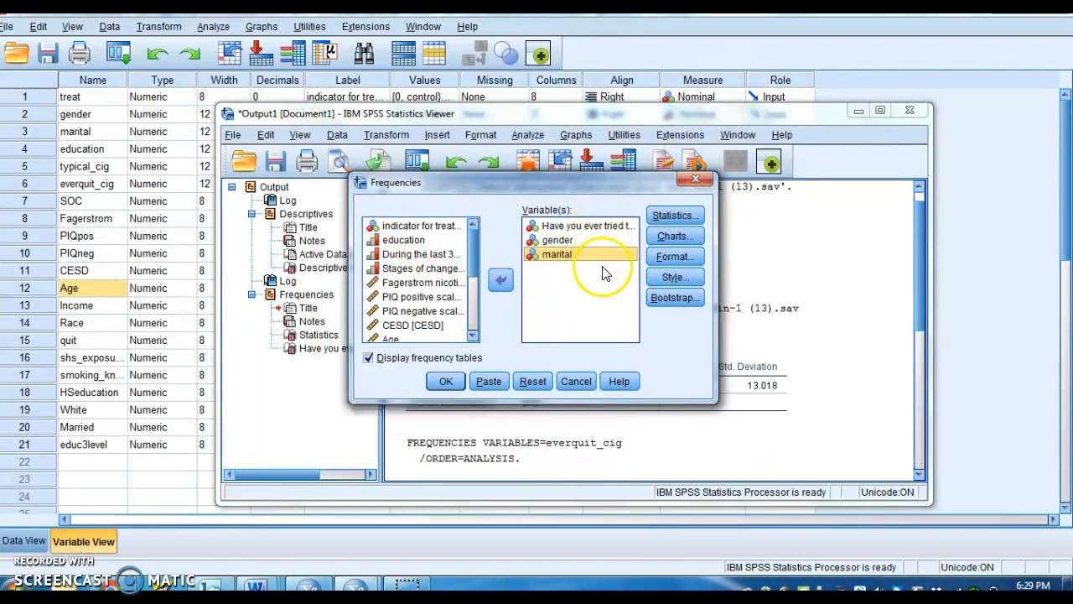
- Add the PIQ positive scale to the Frequencies variables and take it out again
click(423, 298)
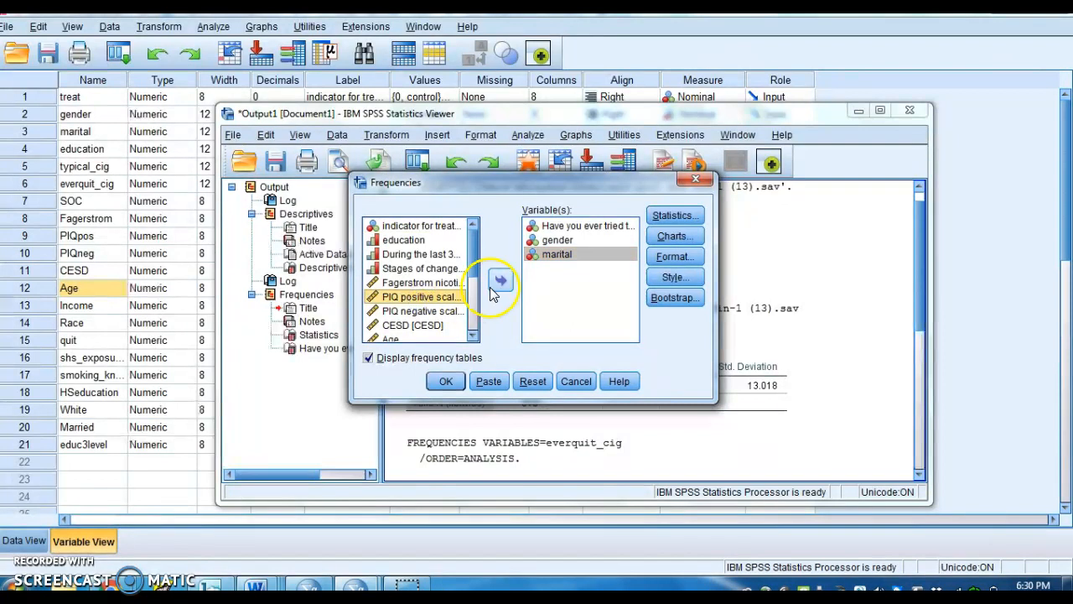
click(496, 285)
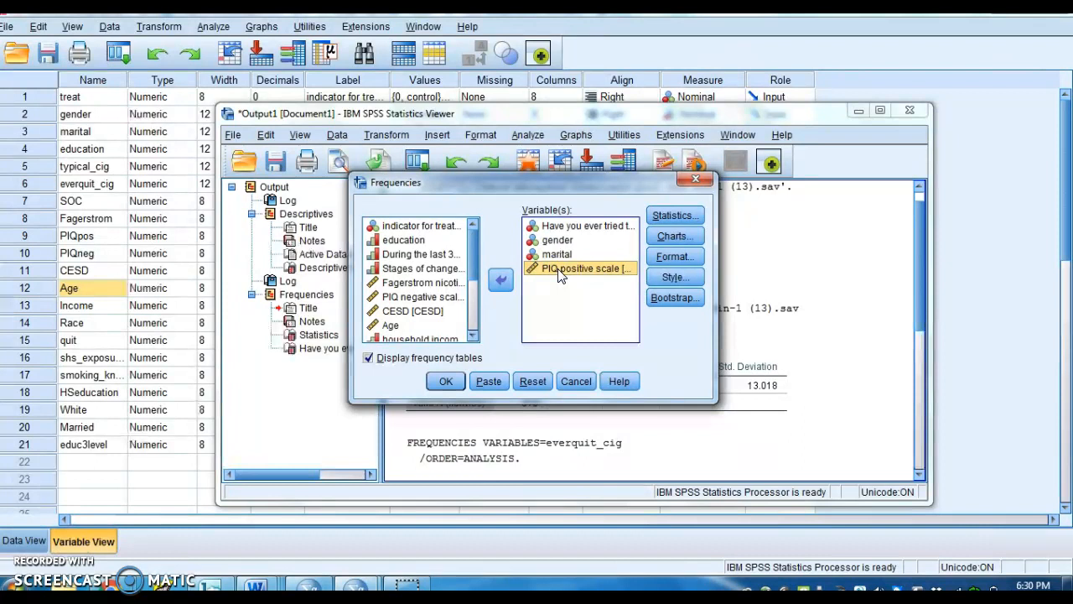
click(502, 280)
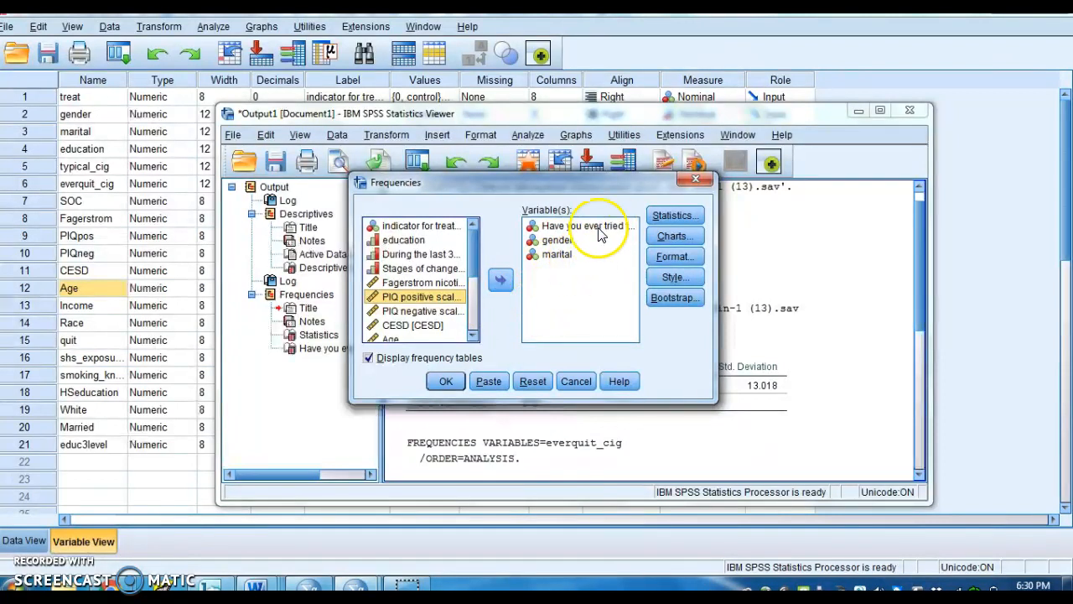
- Run the Frequencies analysis for the quit-smoking, gender and marital variables and review its frequency tables
click(446, 381)
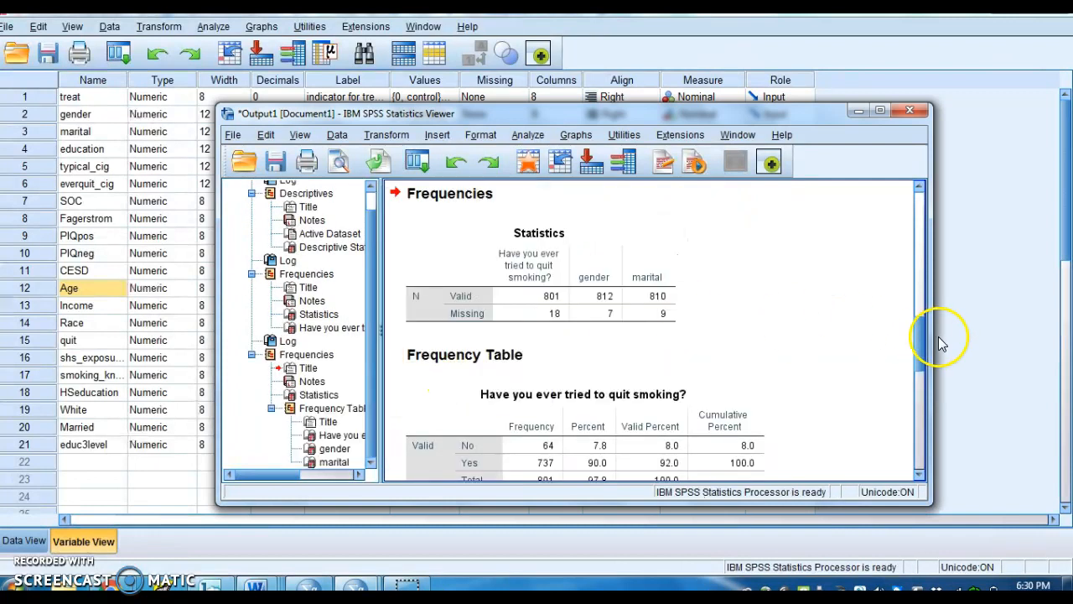
drag(921, 340, 925, 374)
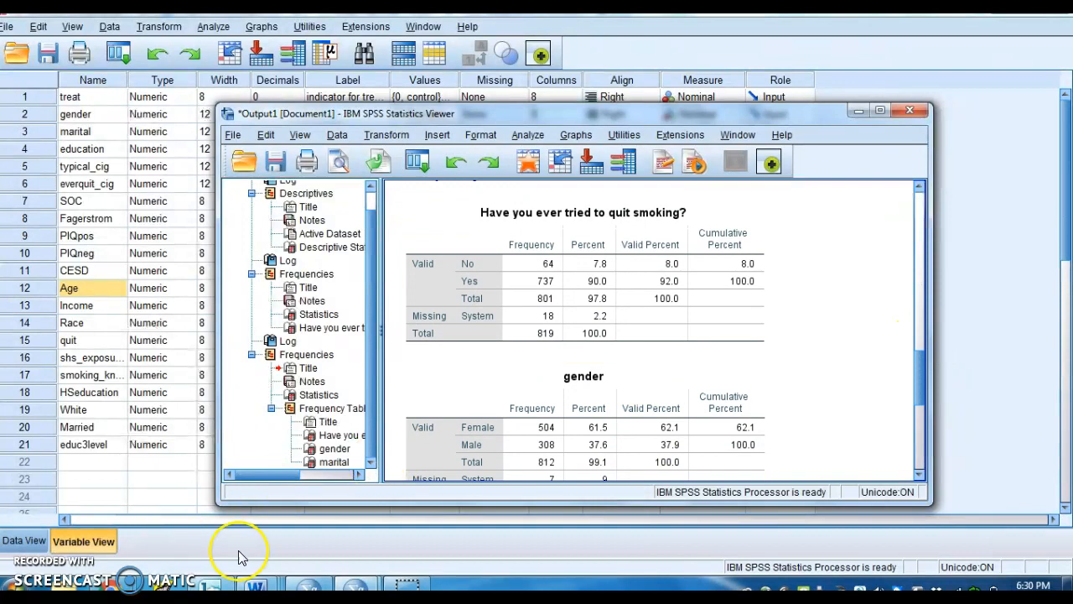
- Consult Module 3.docx in Word, then return to the SPSS output and review it from the Age descriptives onward
mouse_move(260, 579)
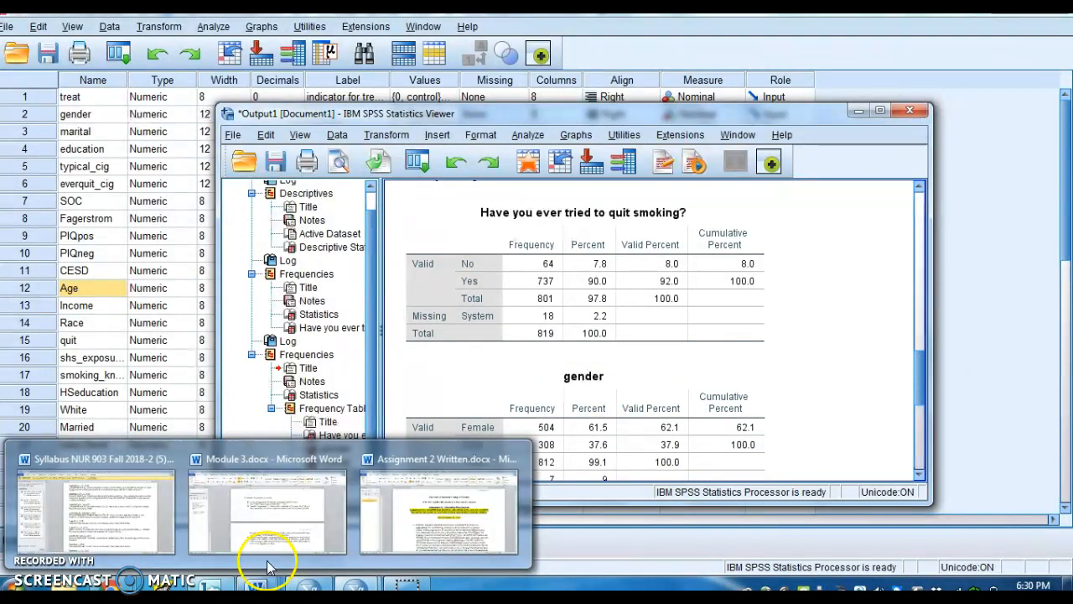
click(300, 525)
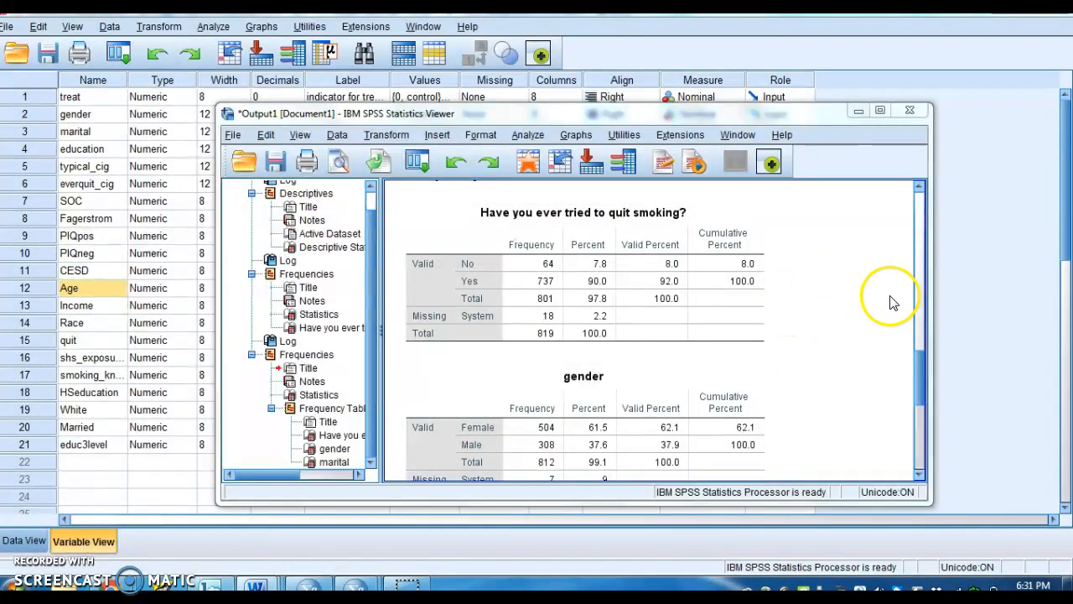
drag(920, 359, 925, 189)
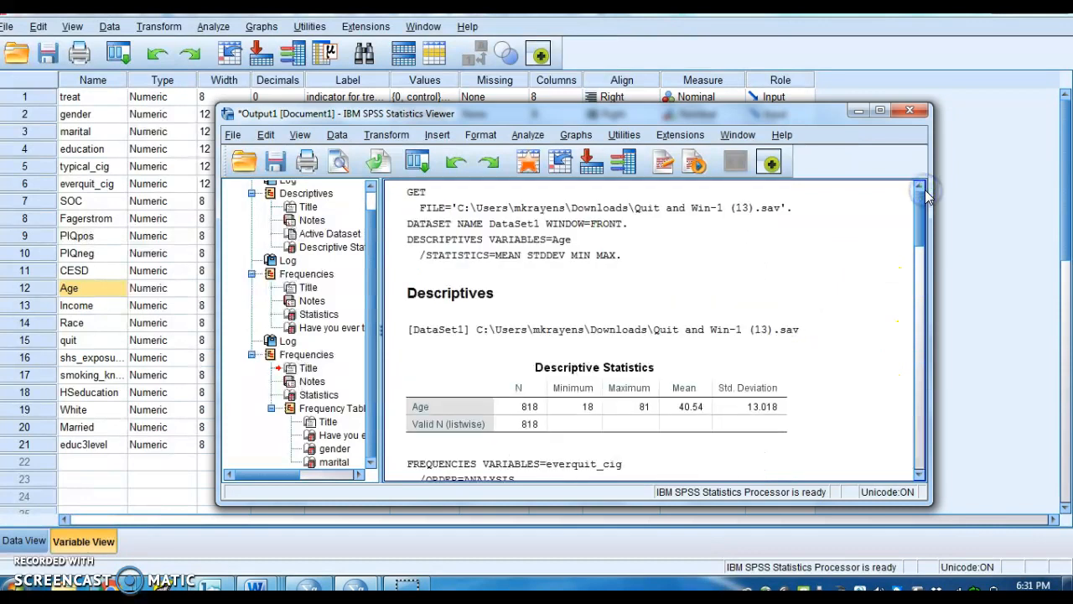